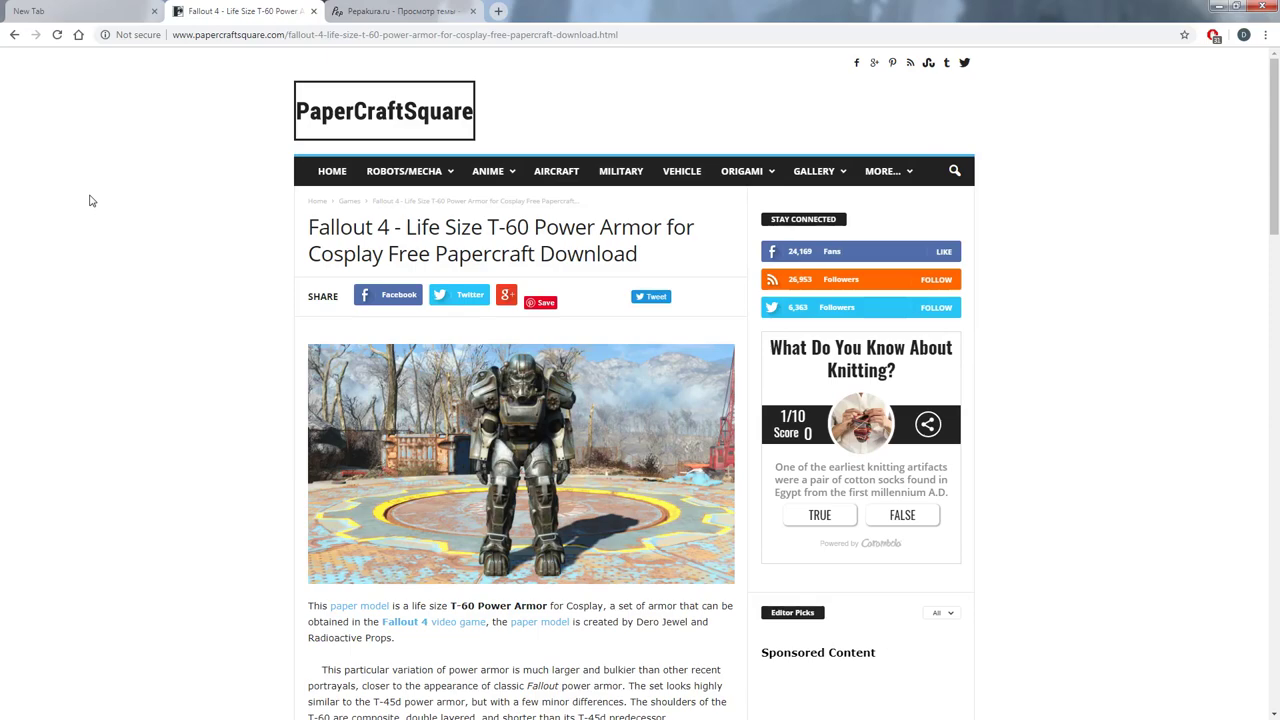
Review the Fallout 4 life-size T-60 Power Armor page down to the papercraft template download links and highlight the download line
scroll(186, 209, down, 2)
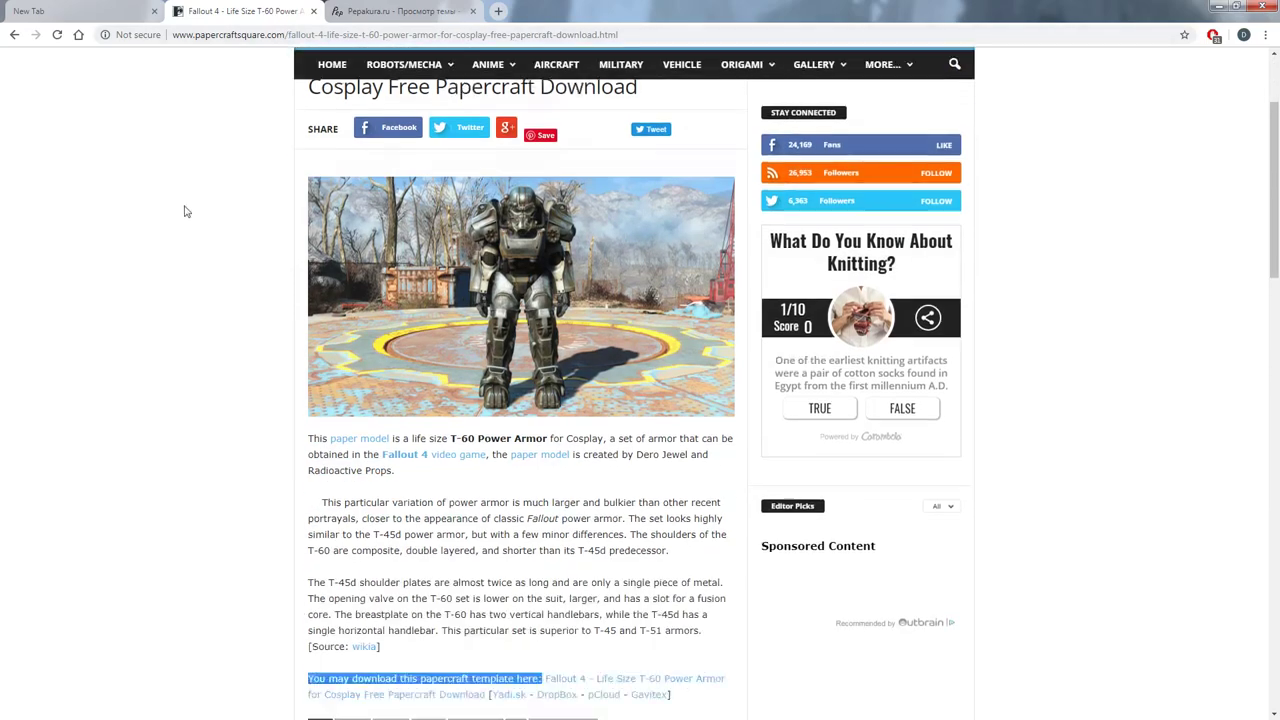
scroll(217, 277, up, 2)
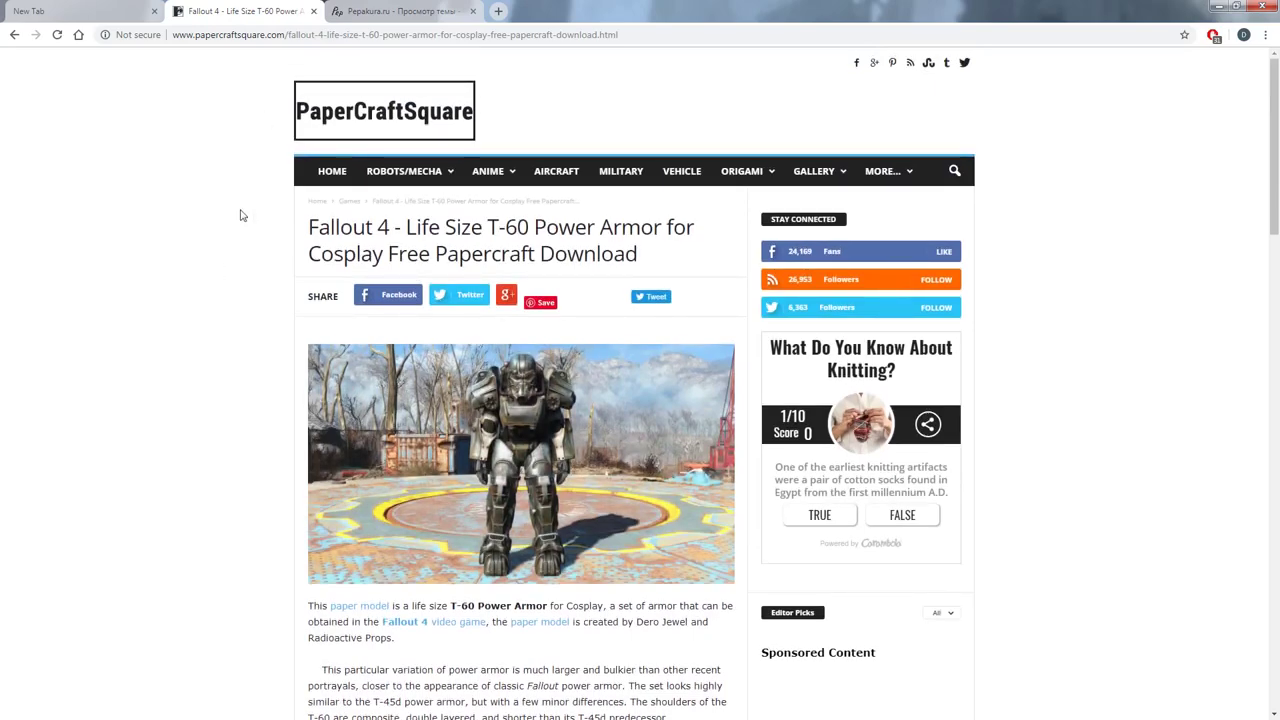
scroll(306, 172, down, 2)
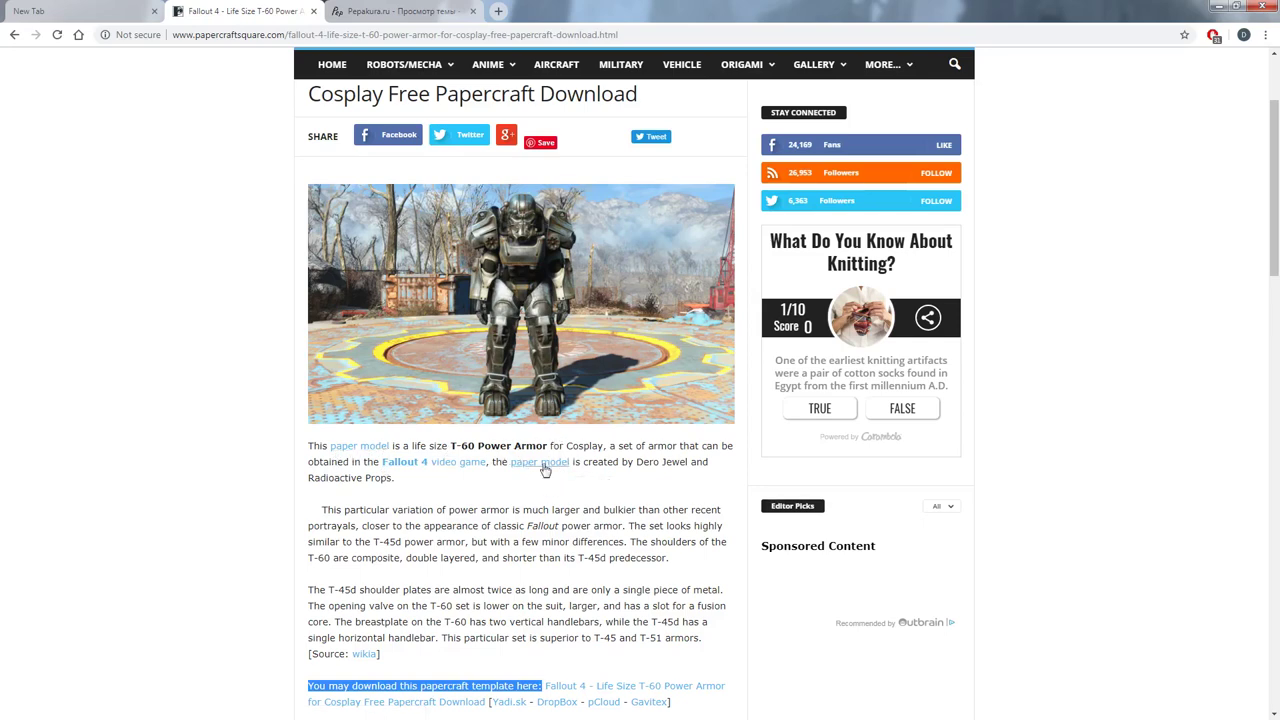
scroll(543, 471, down, 1)
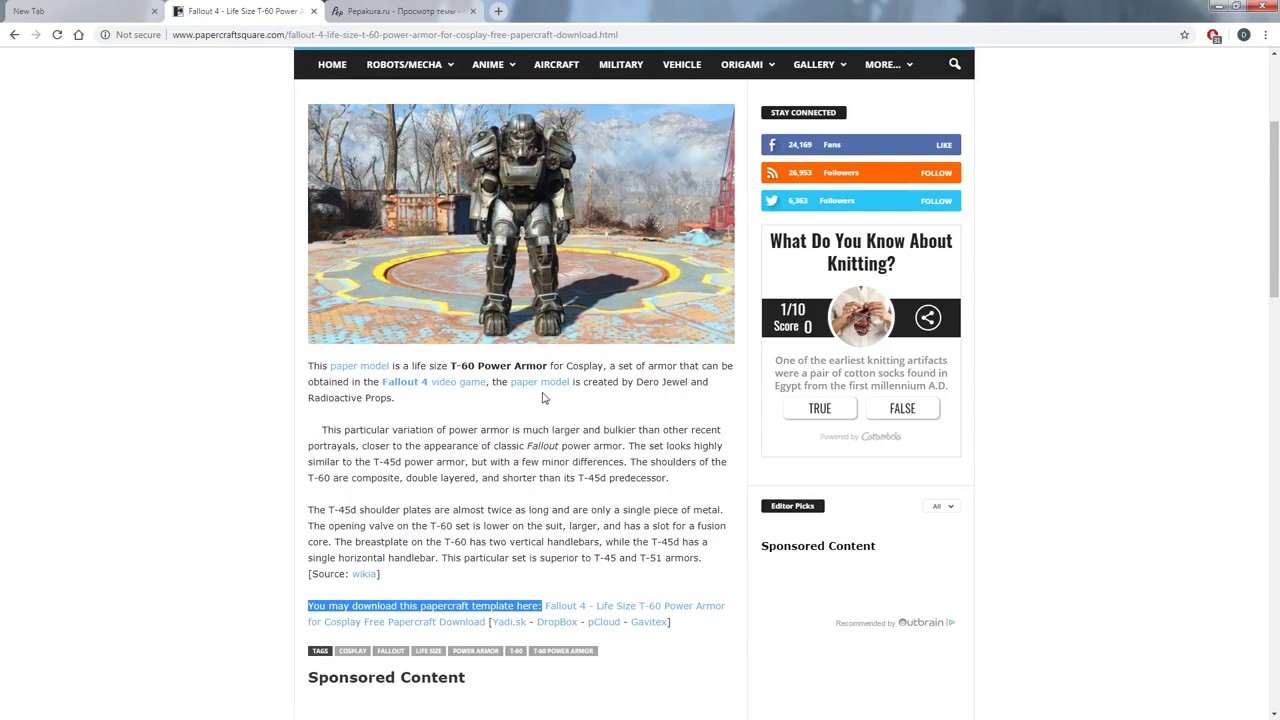
scroll(543, 398, down, 2)
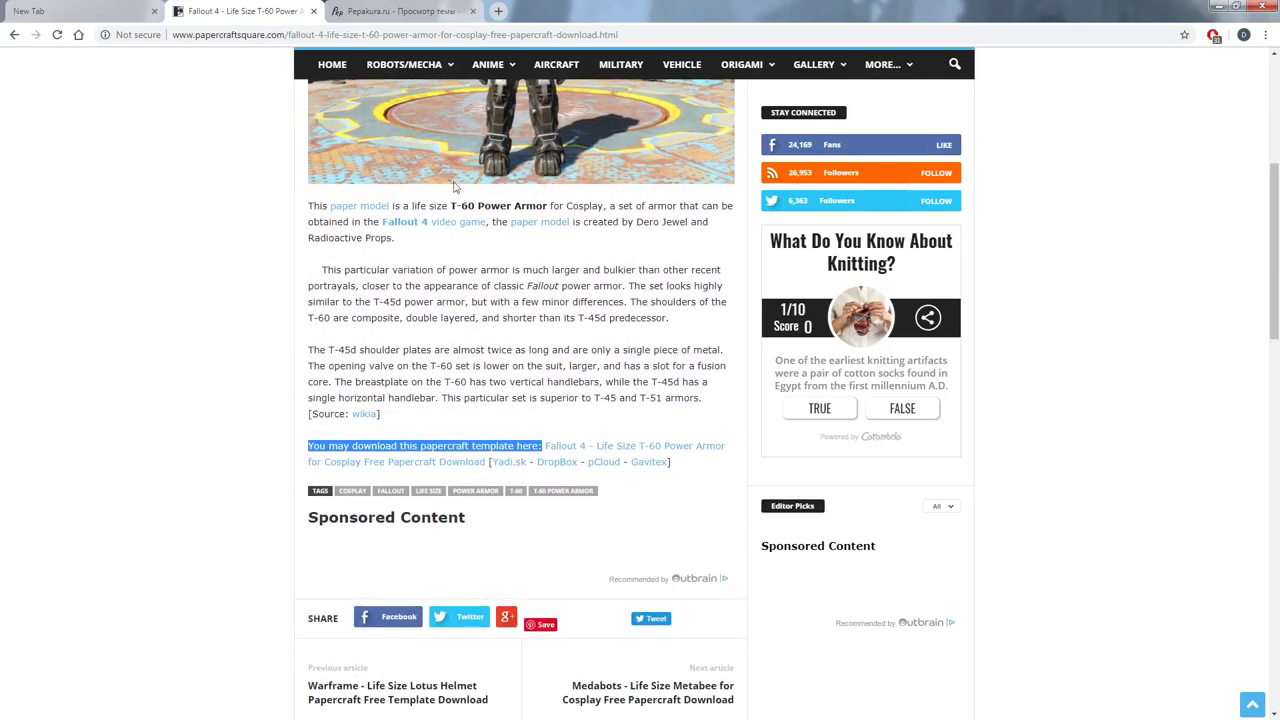
scroll(342, 243, down, 2)
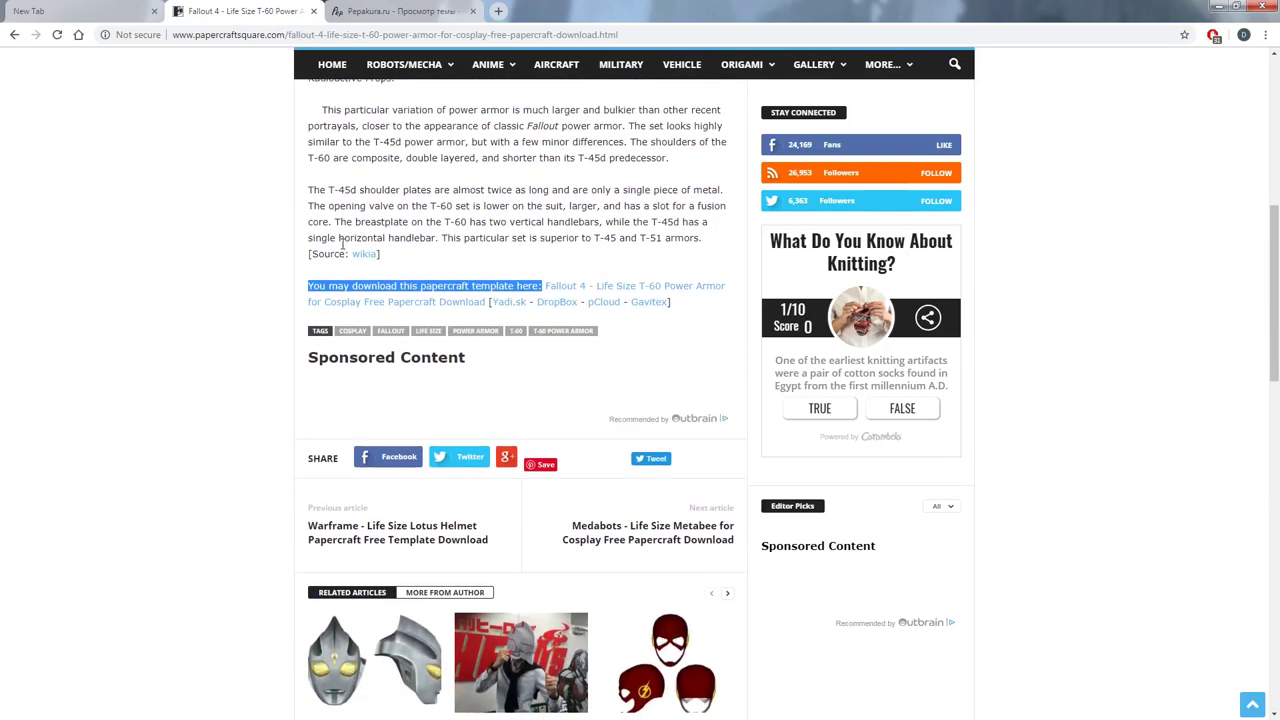
click(258, 263)
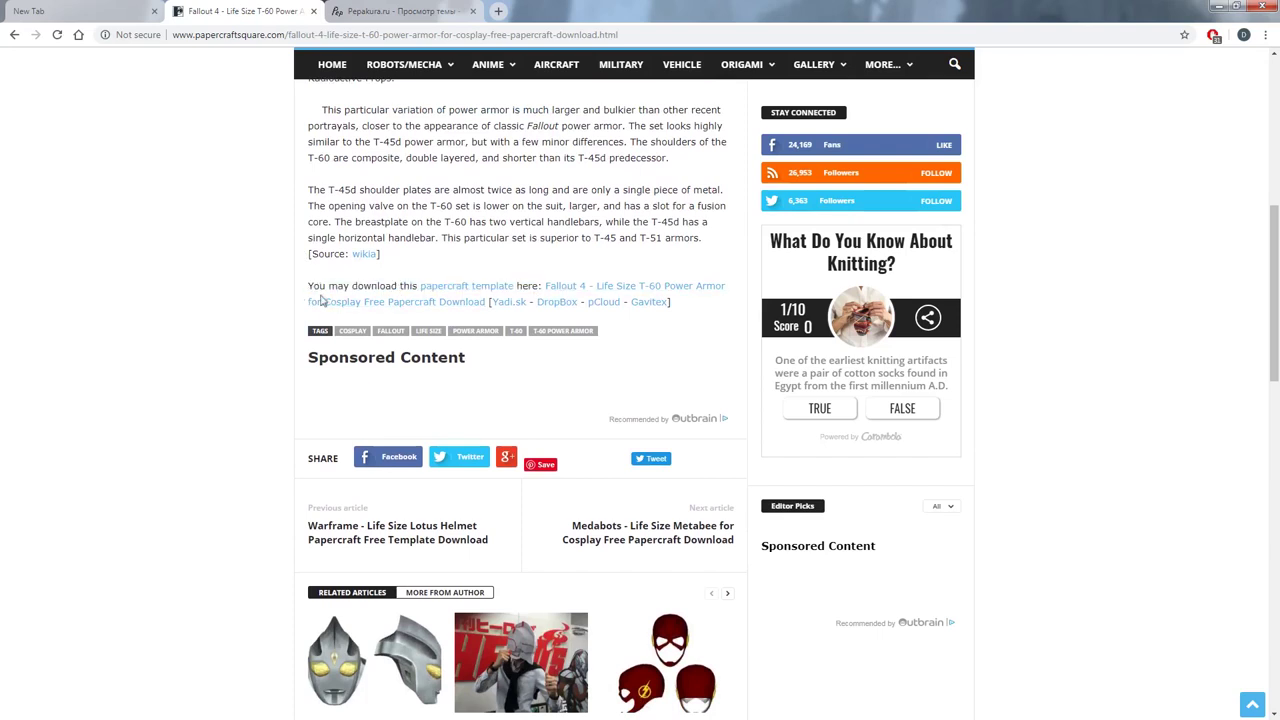
drag(329, 287, 537, 286)
Switch to the Pepakura.ru forum thread on the Enclave X-01 power armor and examine its preview images and zip attachments
click(366, 10)
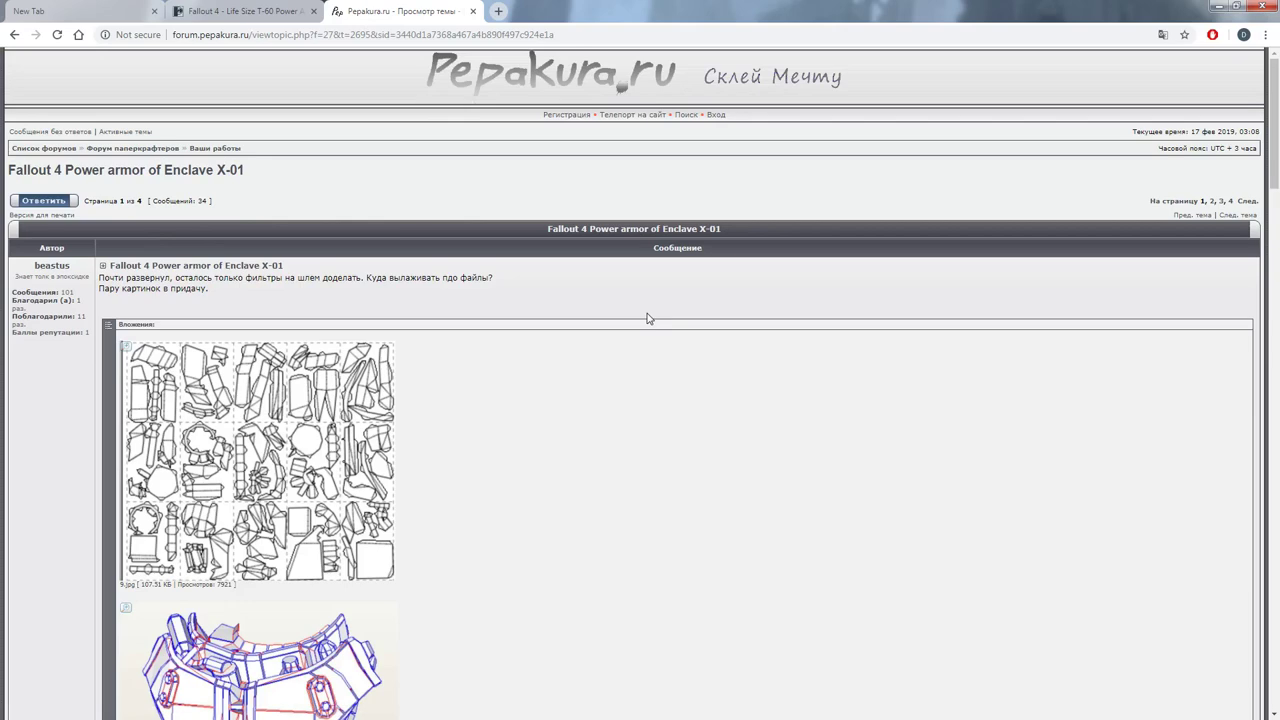
scroll(640, 318, down, 1)
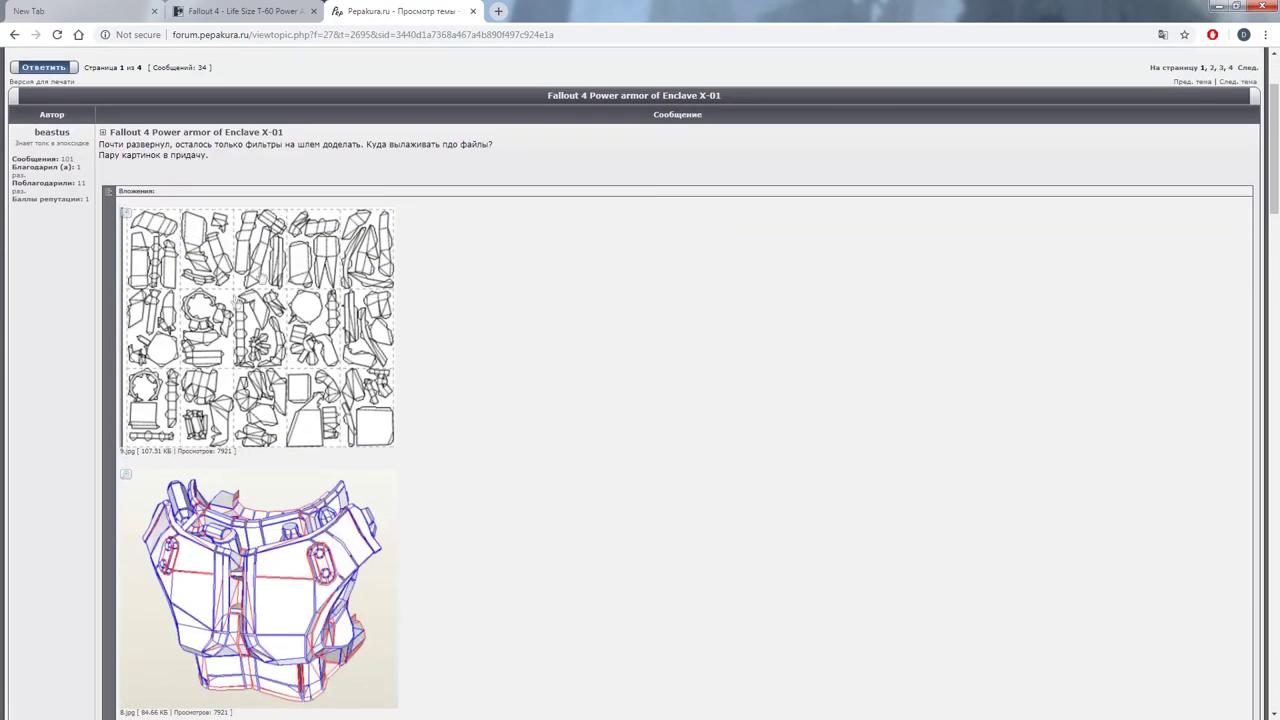
scroll(295, 414, down, 2)
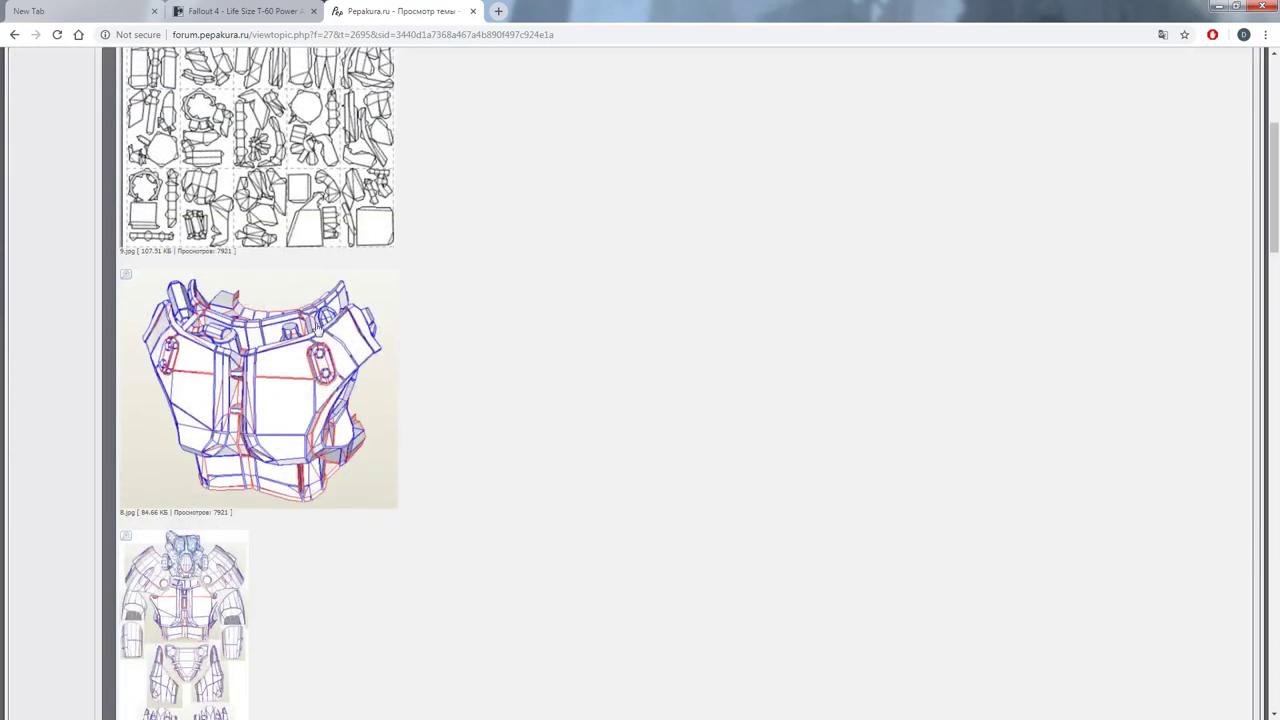
scroll(262, 200, down, 4)
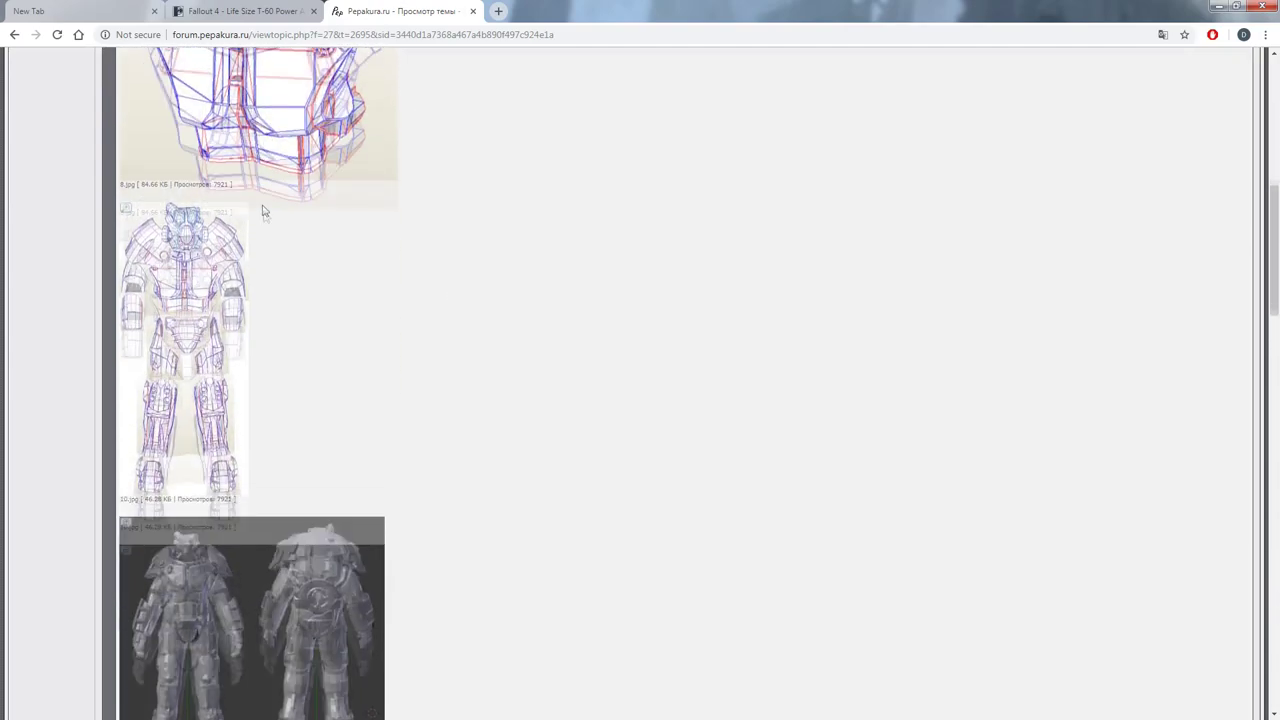
scroll(277, 223, up, 6)
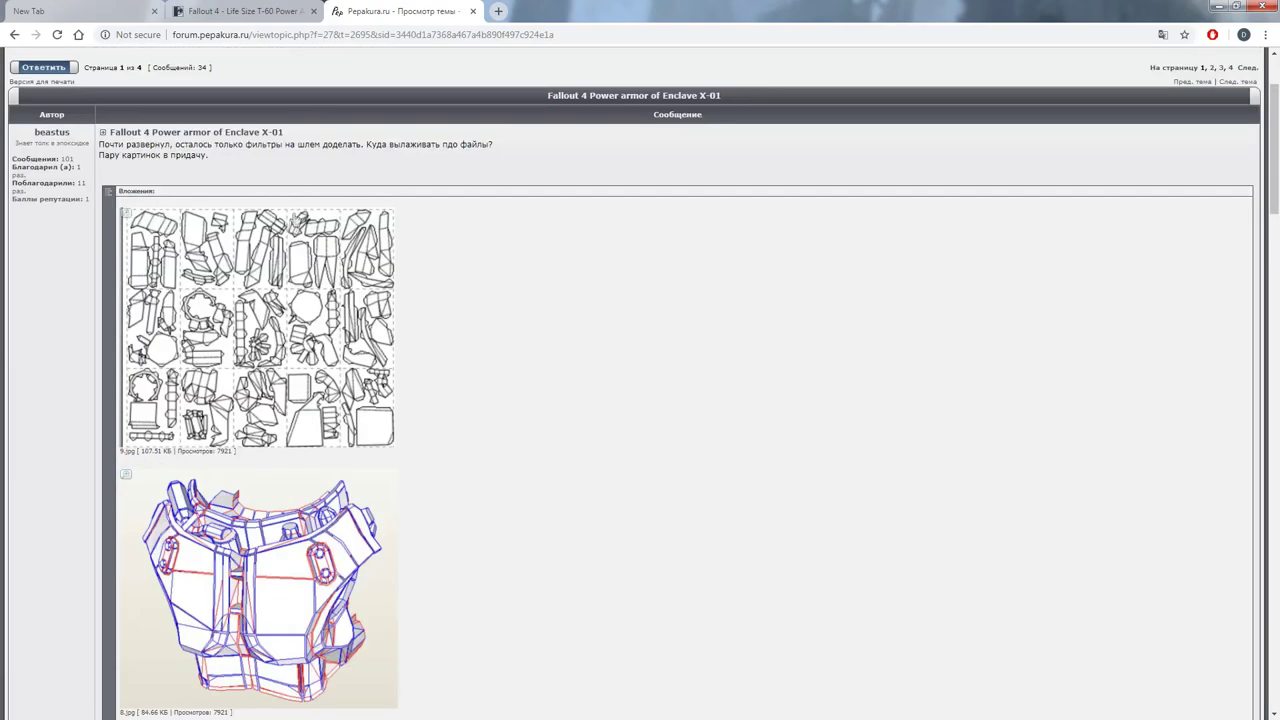
scroll(300, 209, down, 3)
scroll(300, 209, down, 7)
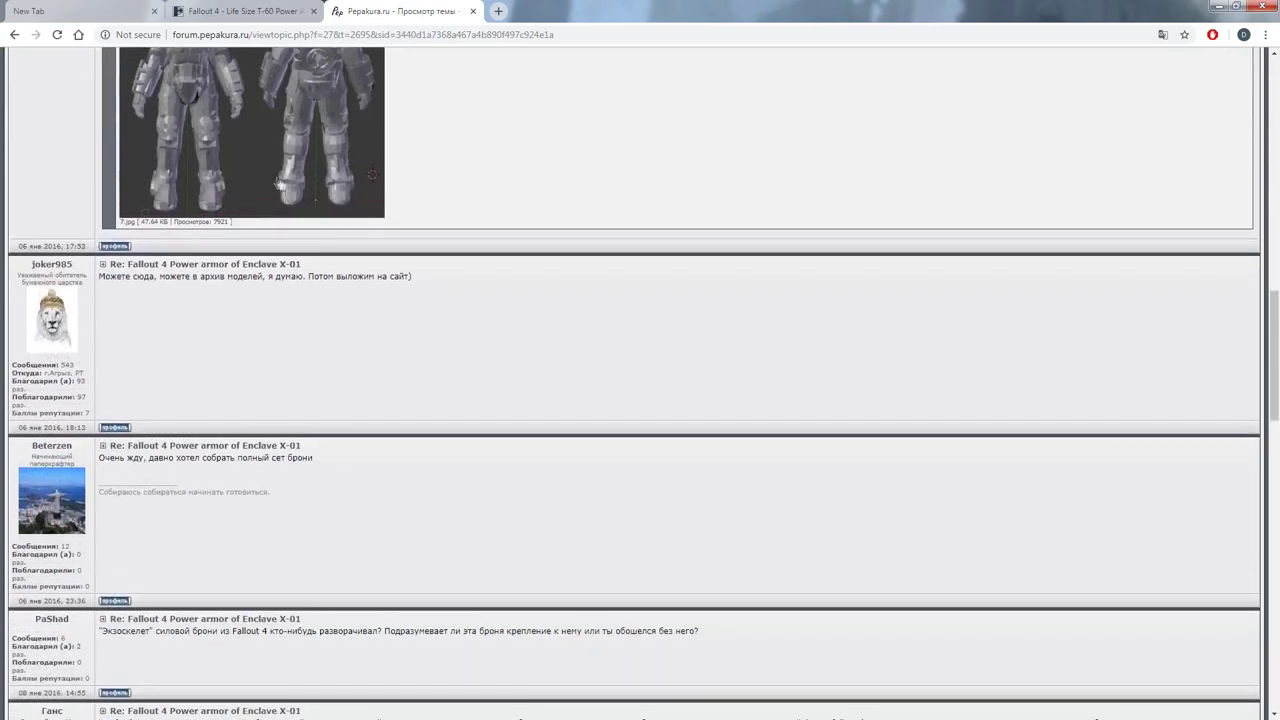
scroll(275, 180, down, 5)
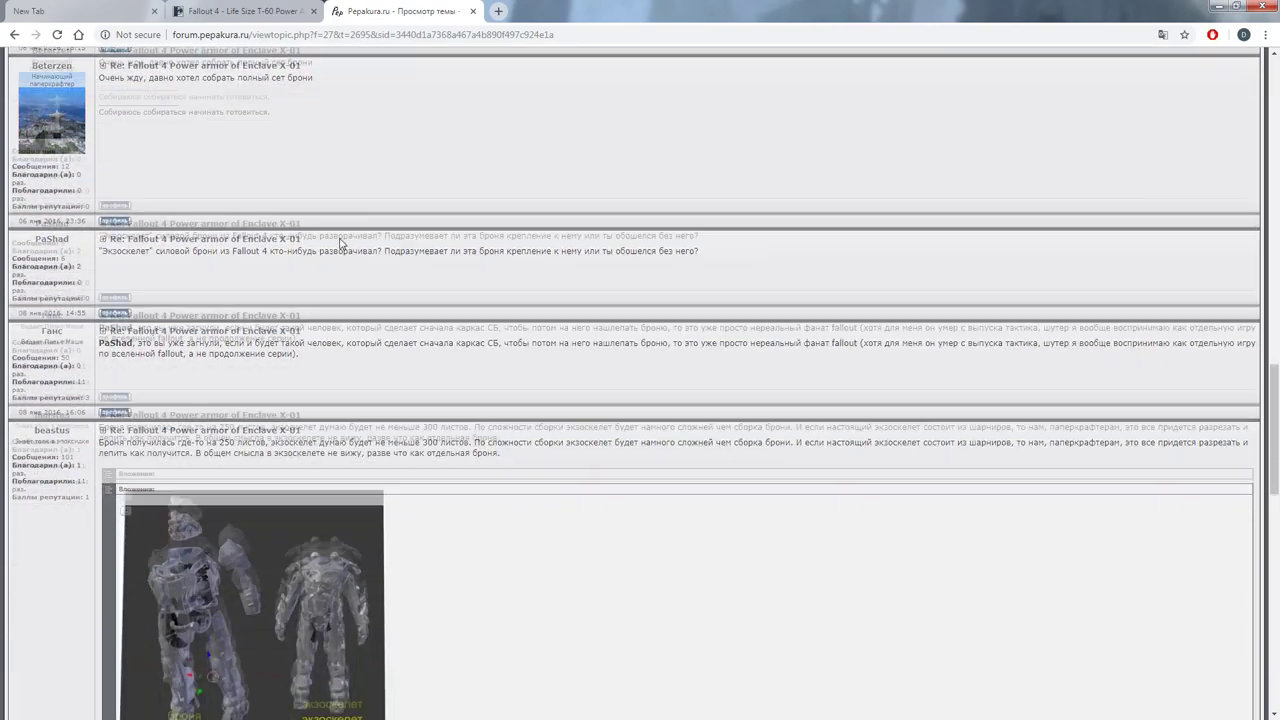
scroll(338, 242, down, 2)
scroll(205, 335, down, 1)
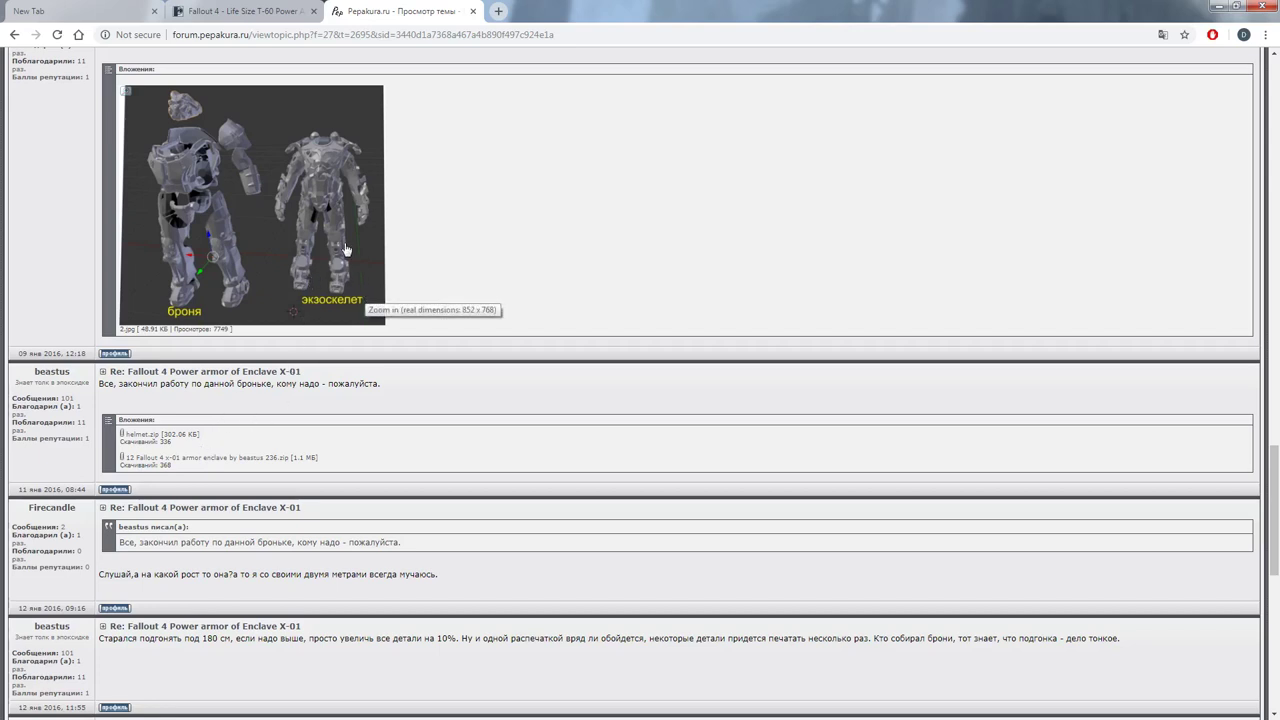
Search Google for "pepakura designer" in the first browser tab and open the Pepakura Designer download result
click(90, 11)
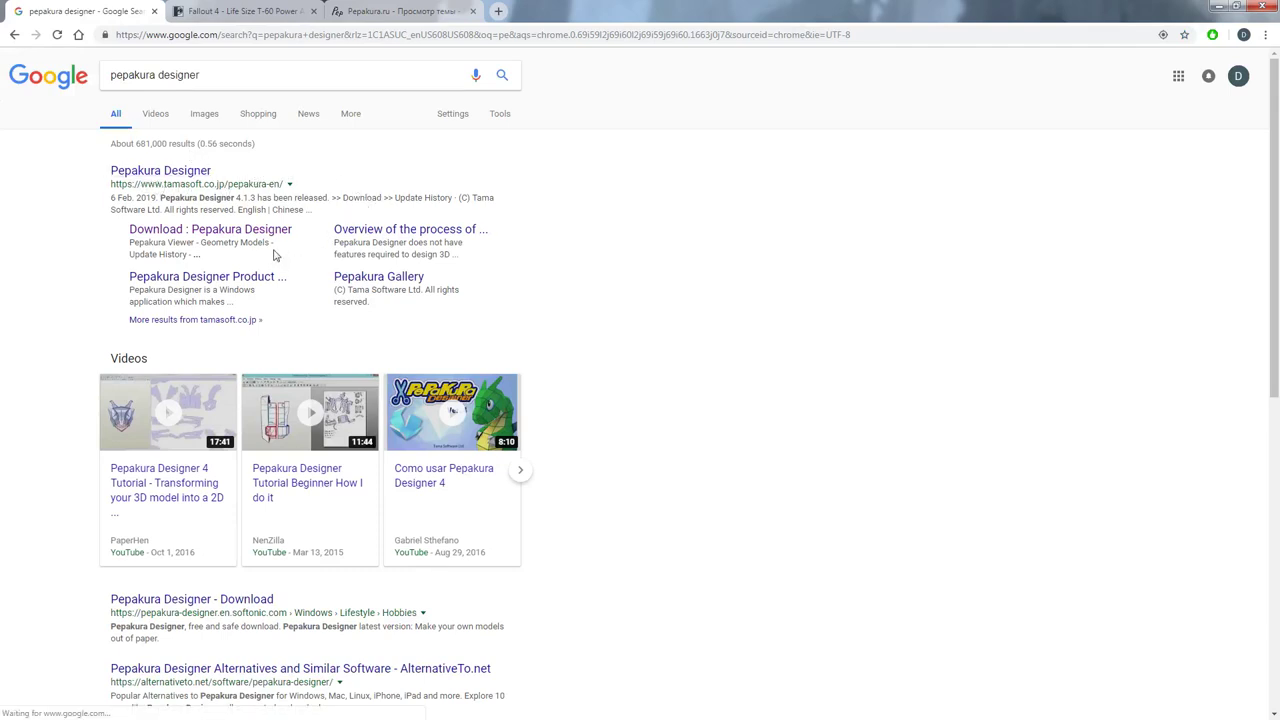
click(220, 243)
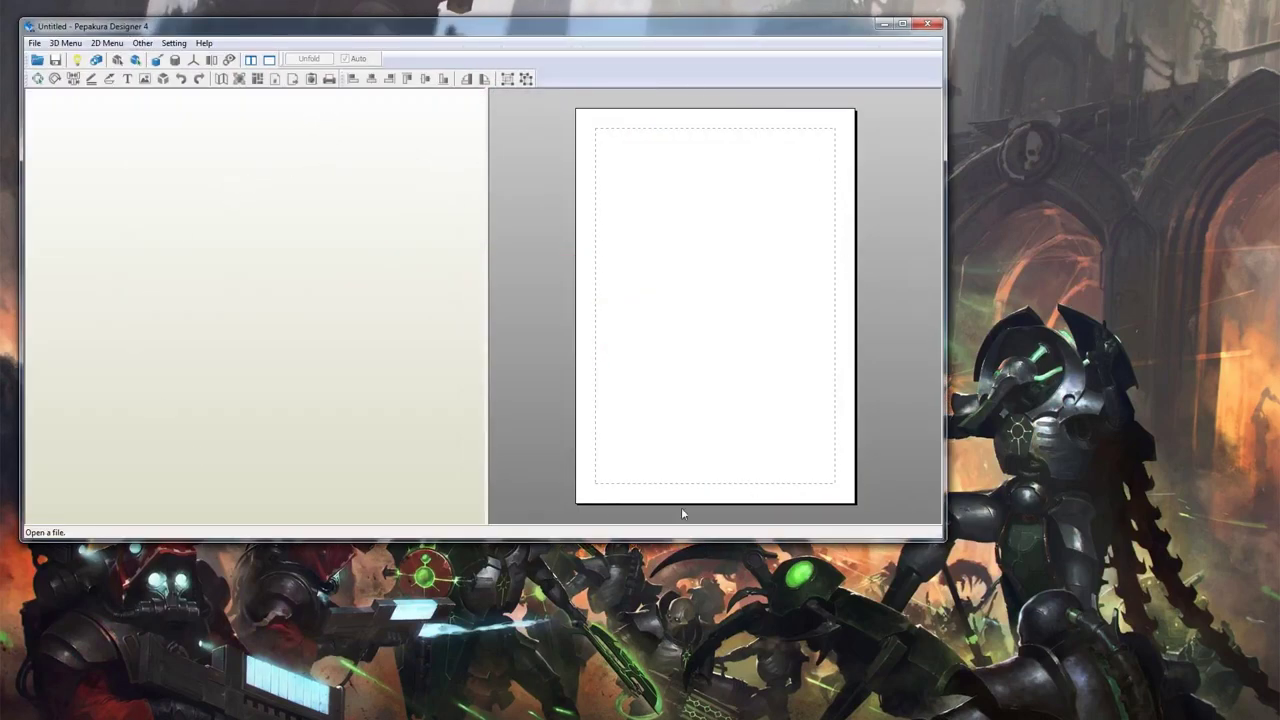
Switch to Pepakura Designer 4, maximize its window, and open the arm_L x-01__by_beastus file from the X-01 armor folder
click(903, 23)
click(10, 21)
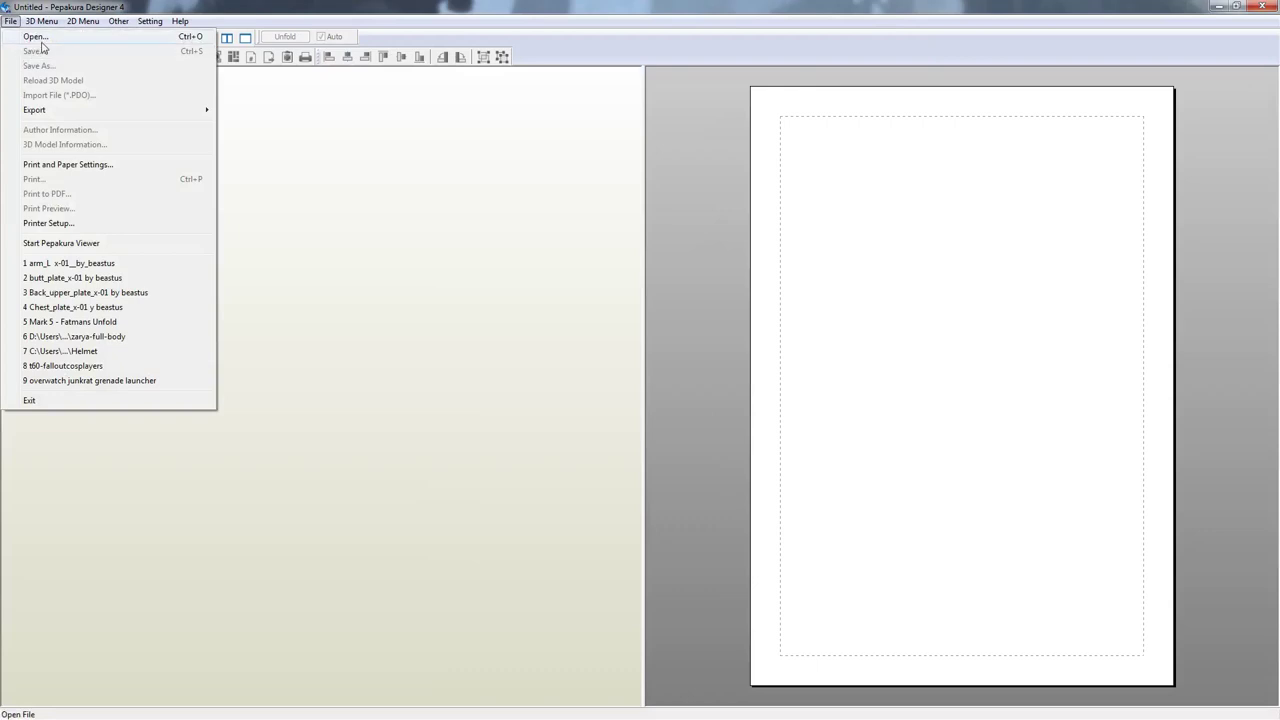
click(38, 37)
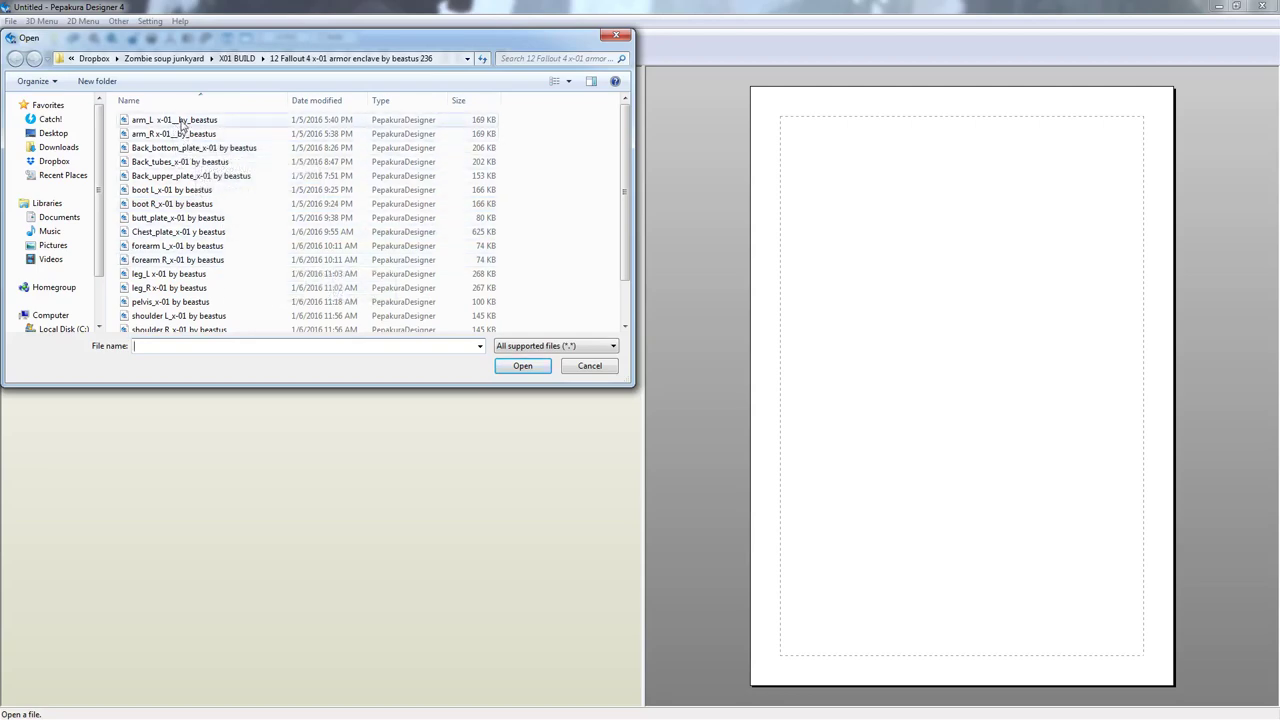
click(181, 122)
double_click(181, 122)
Examine the left arm armor's 3D model from several sides and up close, including the face matching the selected pattern piece
drag(181, 122, 319, 452)
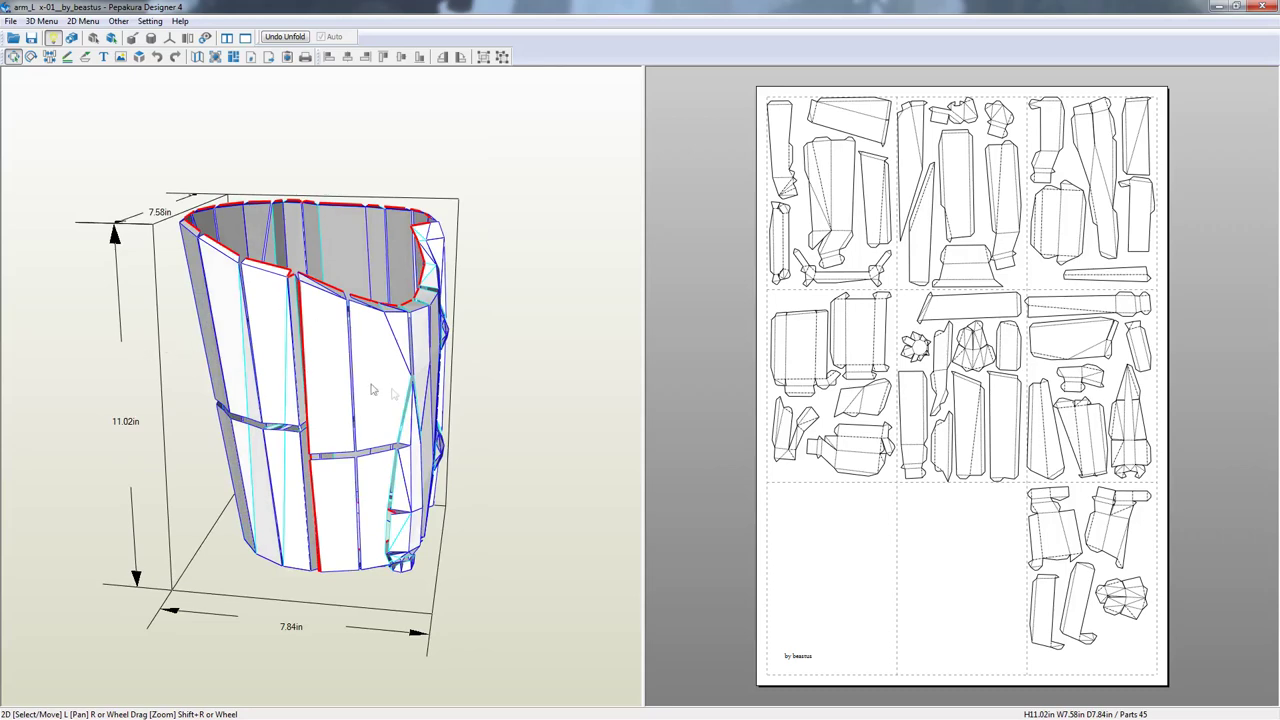
drag(371, 389, 341, 415)
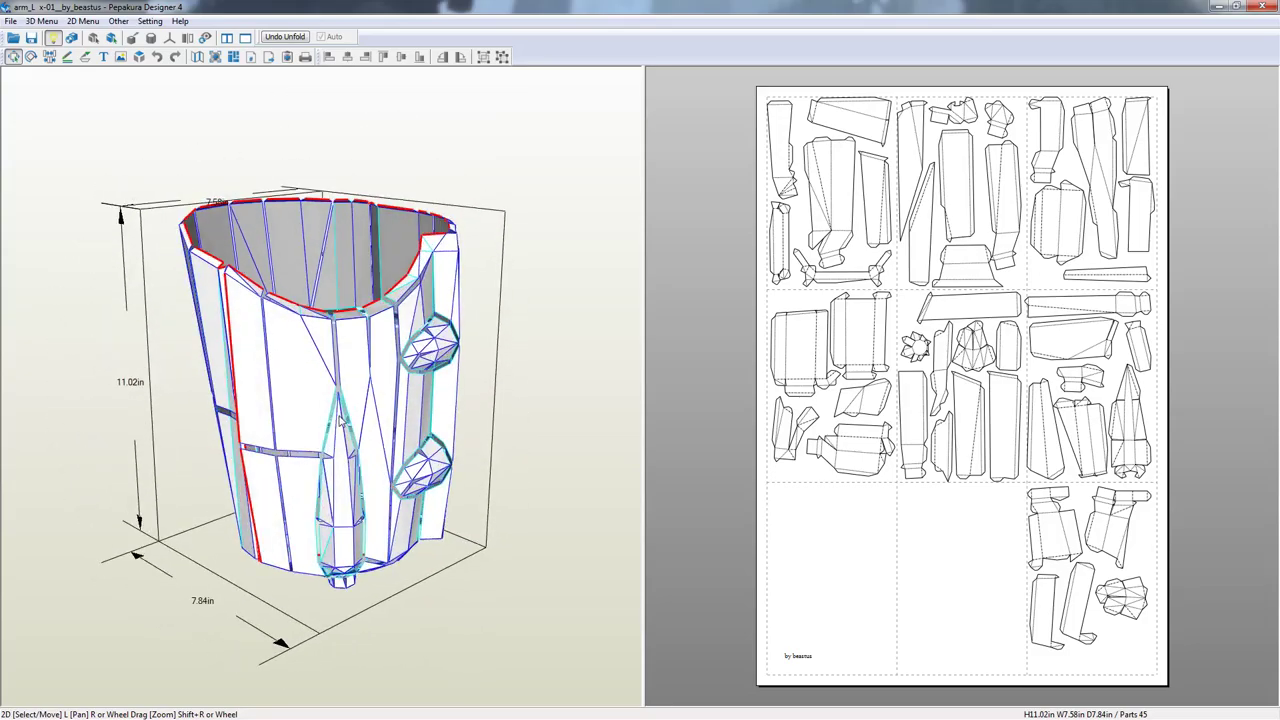
scroll(345, 431, up, 10)
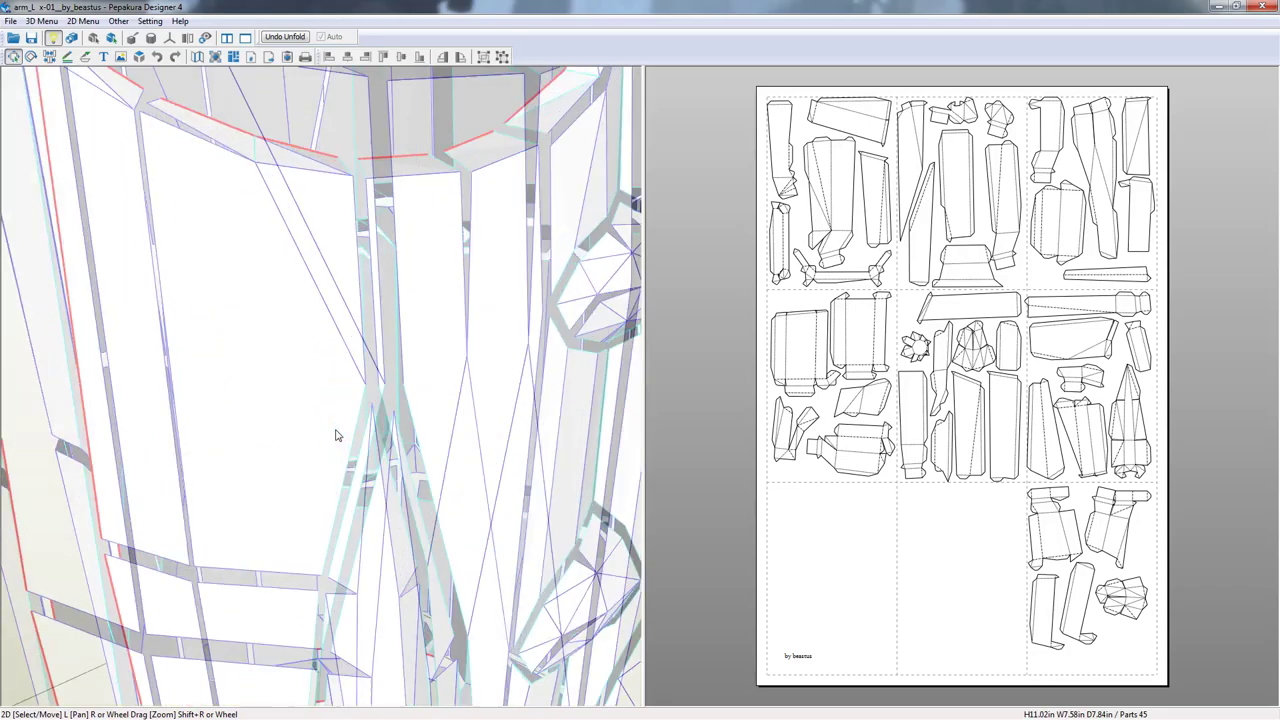
scroll(337, 436, down, 10)
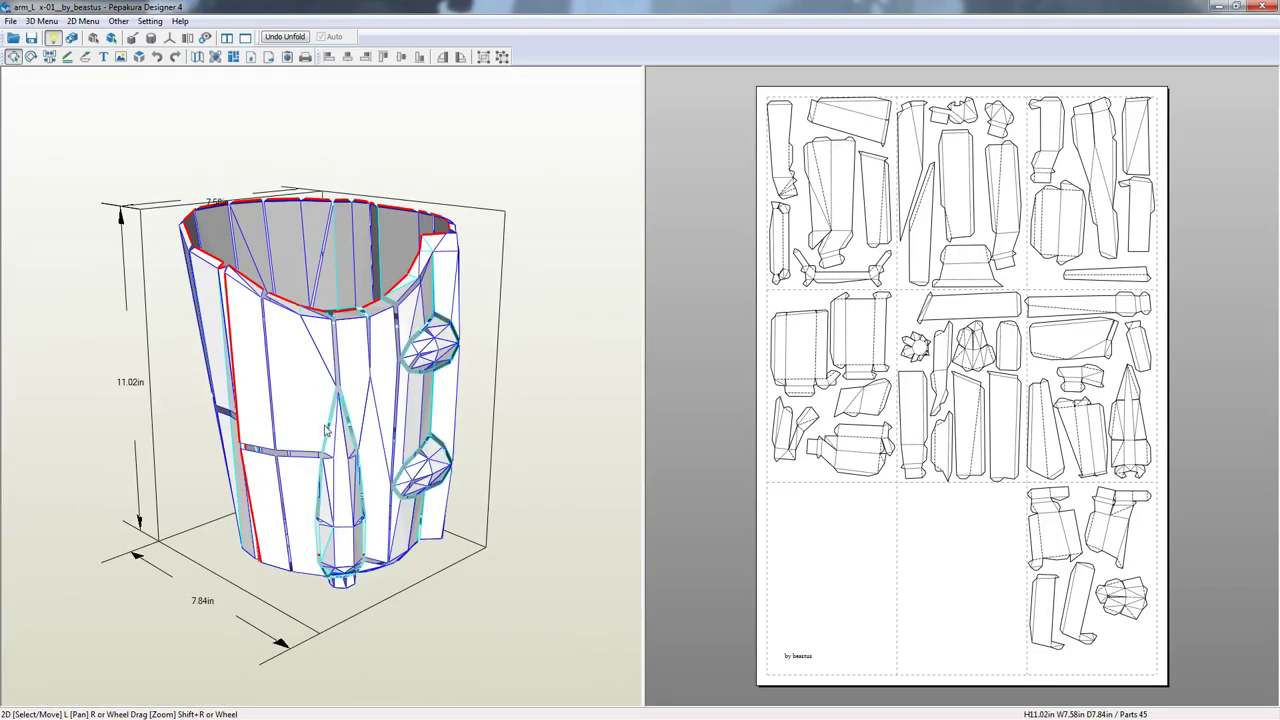
drag(330, 418, 266, 365)
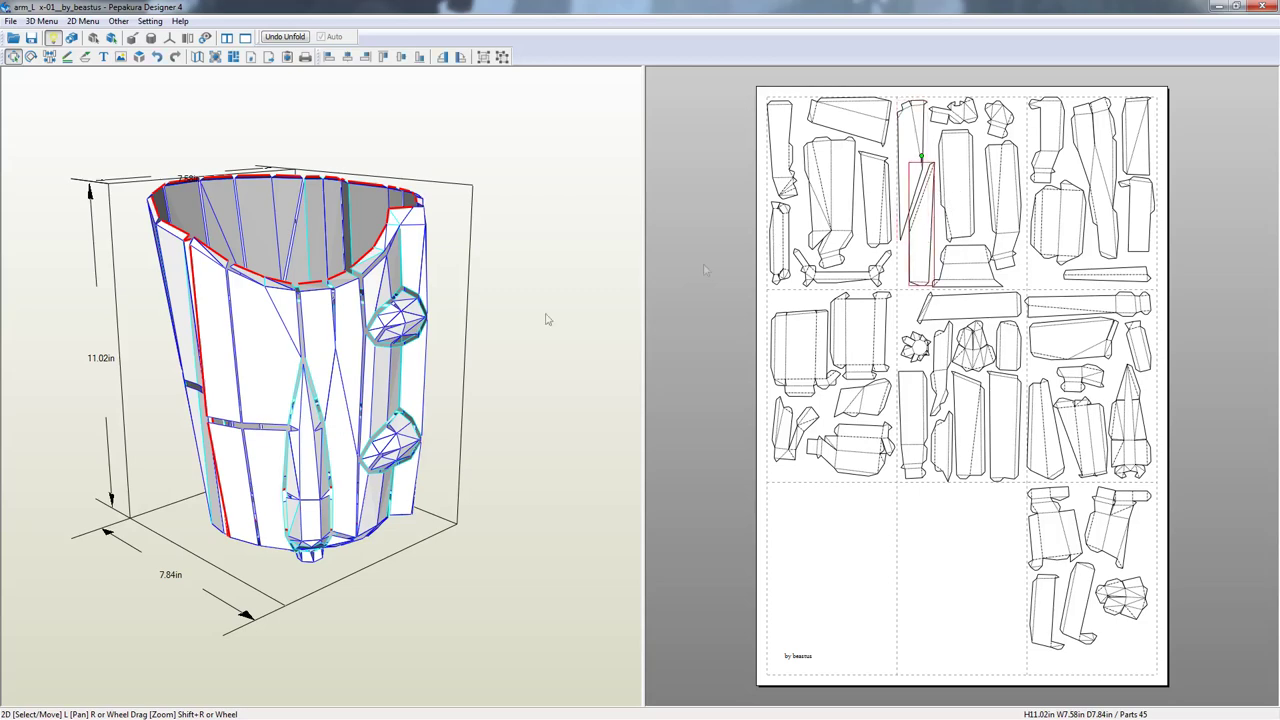
drag(470, 380, 275, 375)
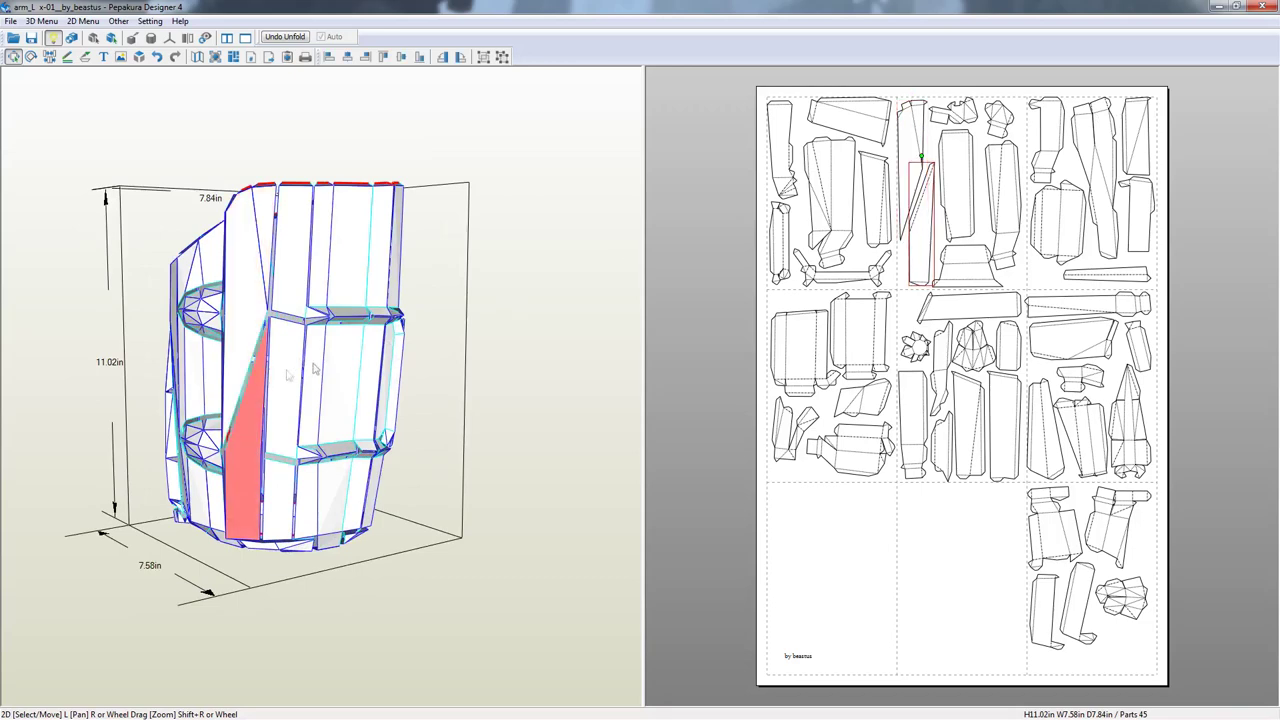
mouse_move(314, 366)
mouse_down()
mouse_move(360, 368)
mouse_move(314, 366)
mouse_up()
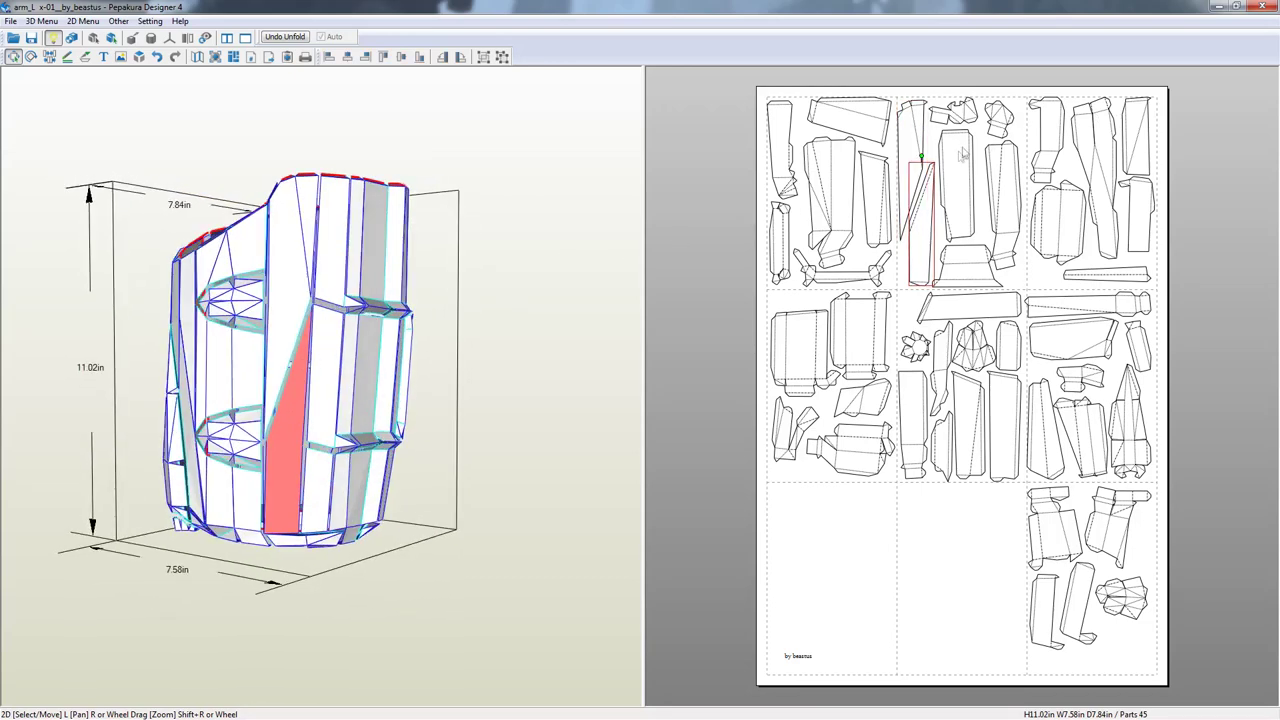
Inspect the unfolded 2D pattern of the arm, checking the cut lines, fold lines and glue tabs around the selected piece
scroll(922, 208, up, 1)
scroll(926, 204, up, 3)
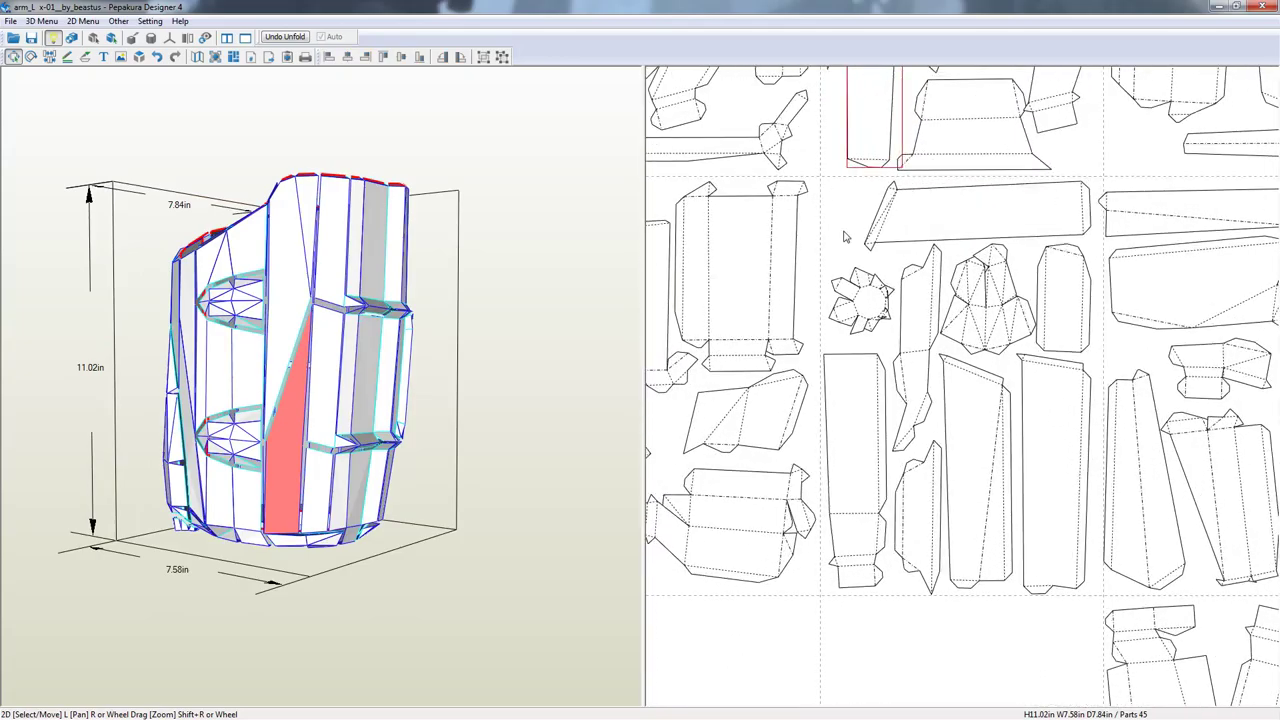
scroll(930, 240, up, 4)
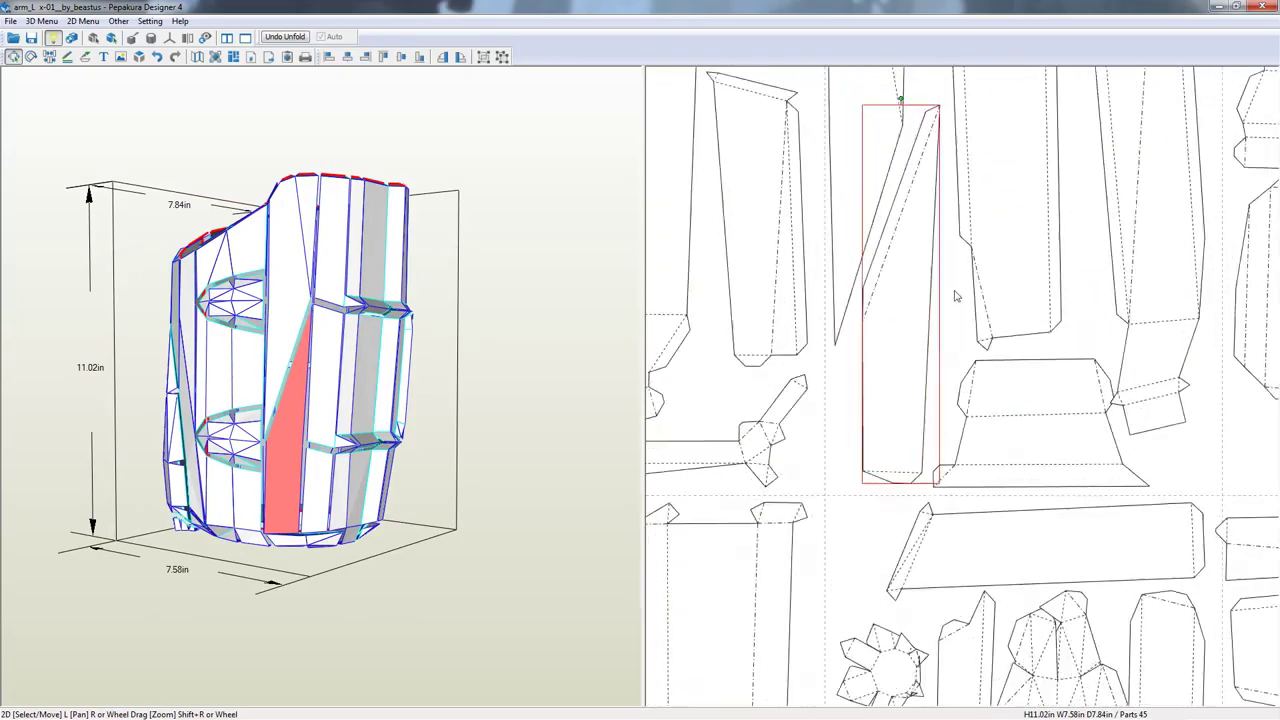
scroll(928, 236, up, 1)
right_drag(923, 234, 1000, 429)
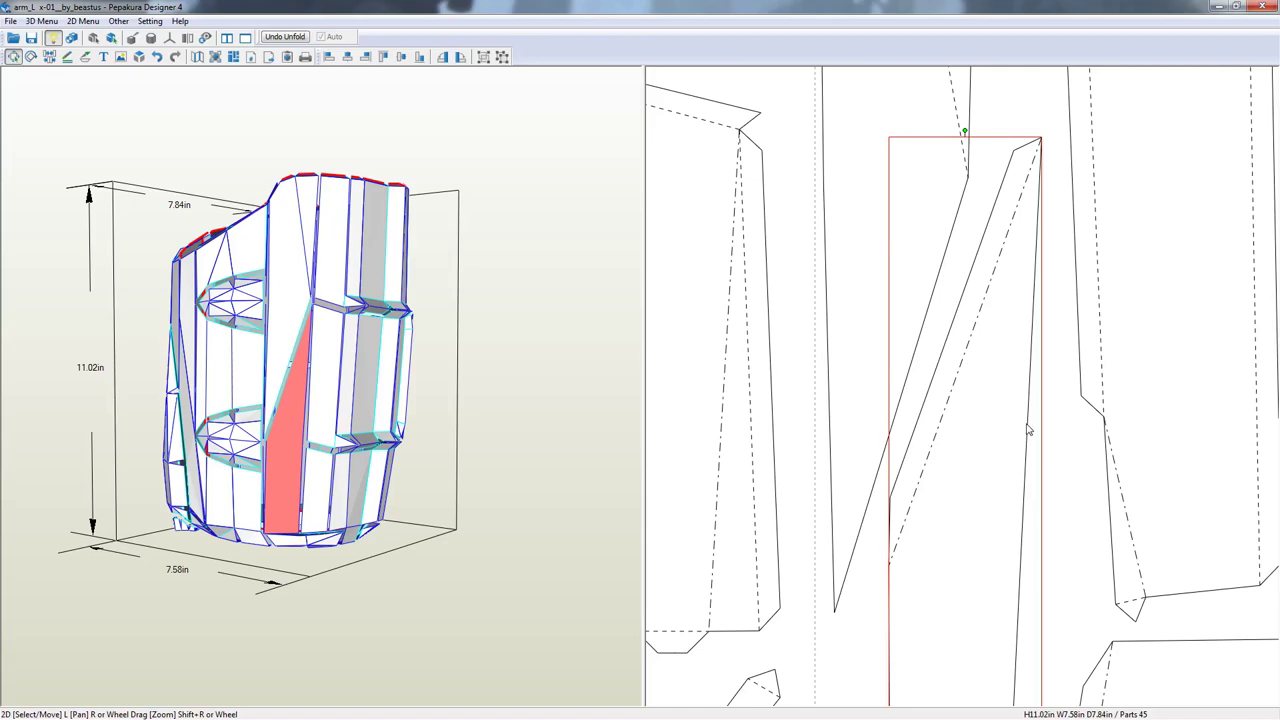
right_drag(1155, 281, 976, 420)
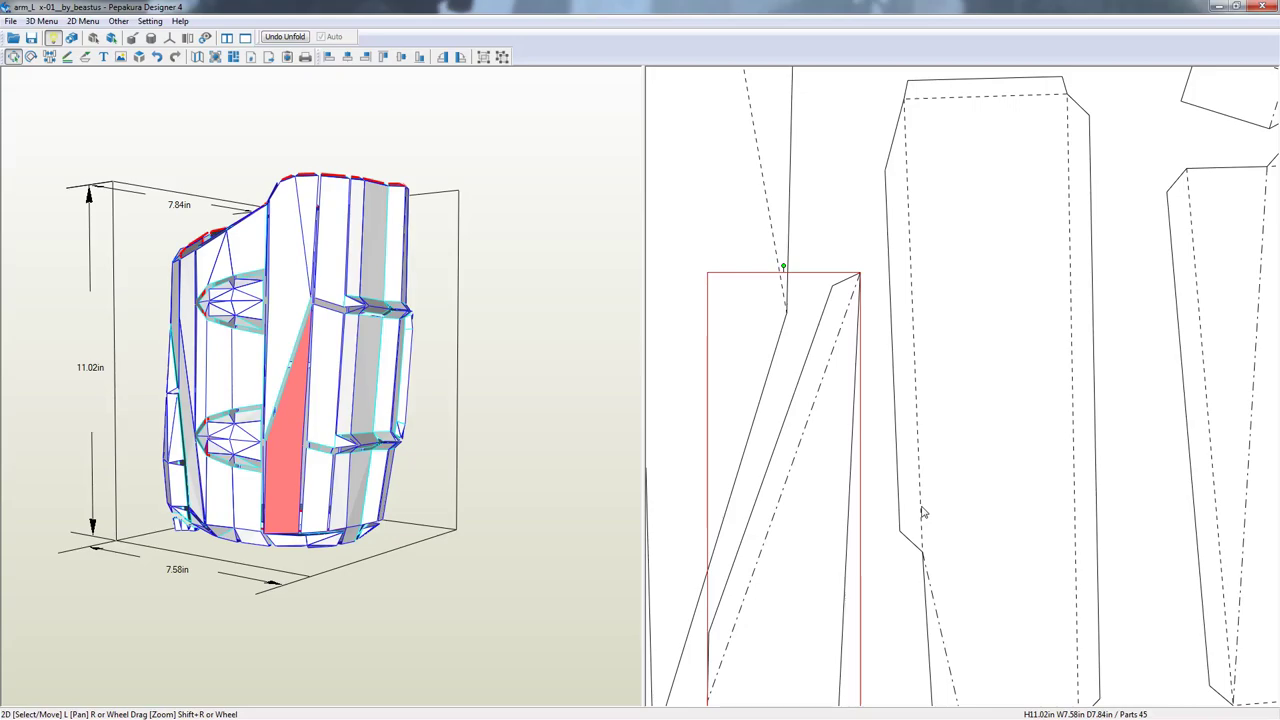
scroll(922, 512, down, 6)
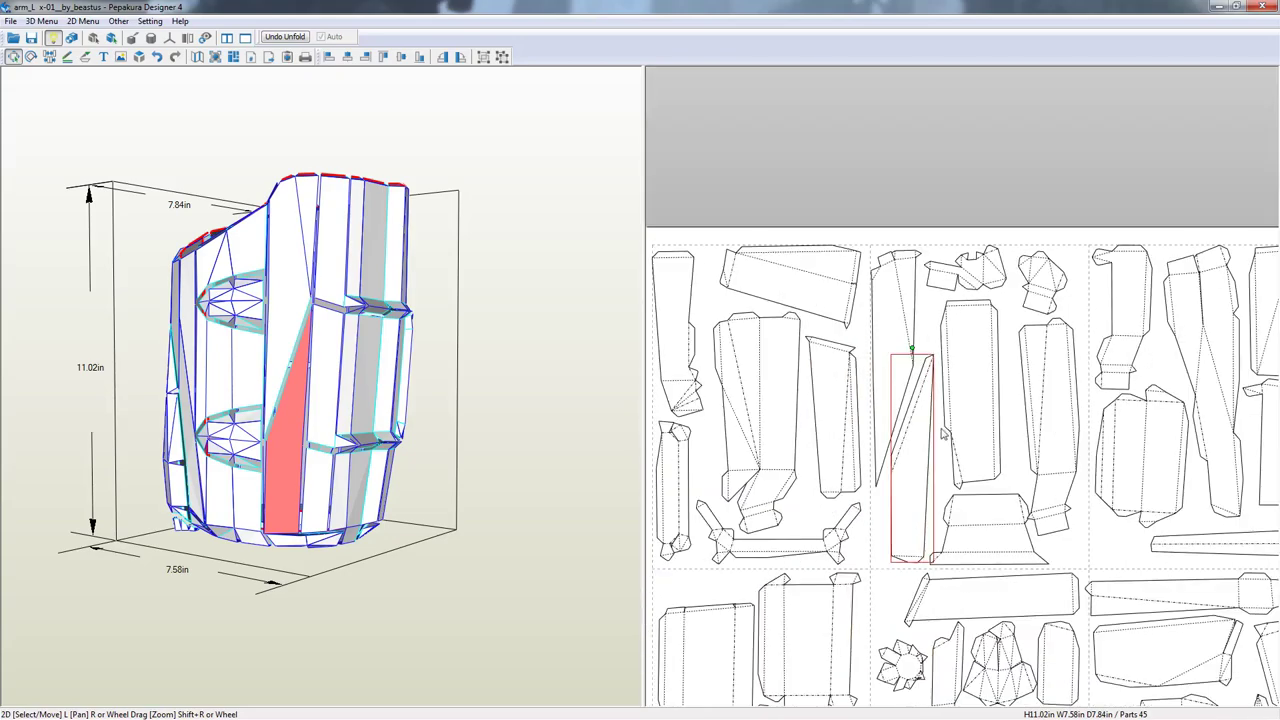
scroll(966, 370, down, 4)
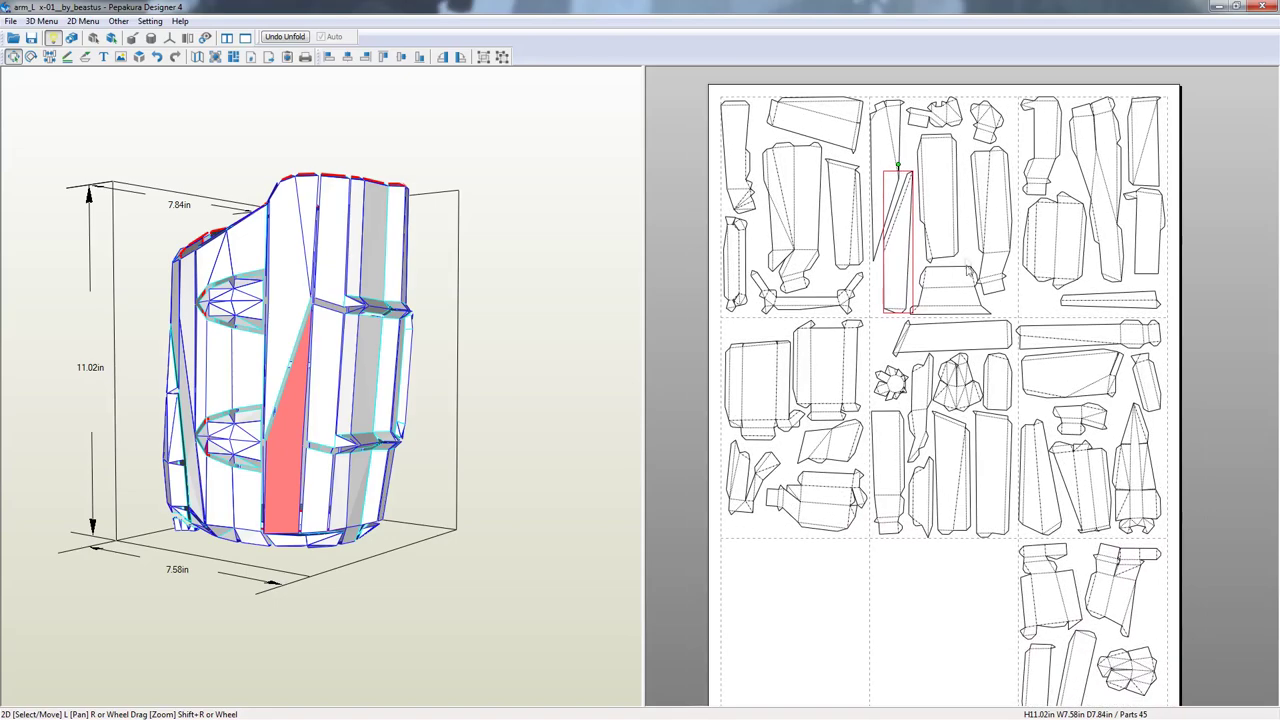
scroll(984, 384, up, 1)
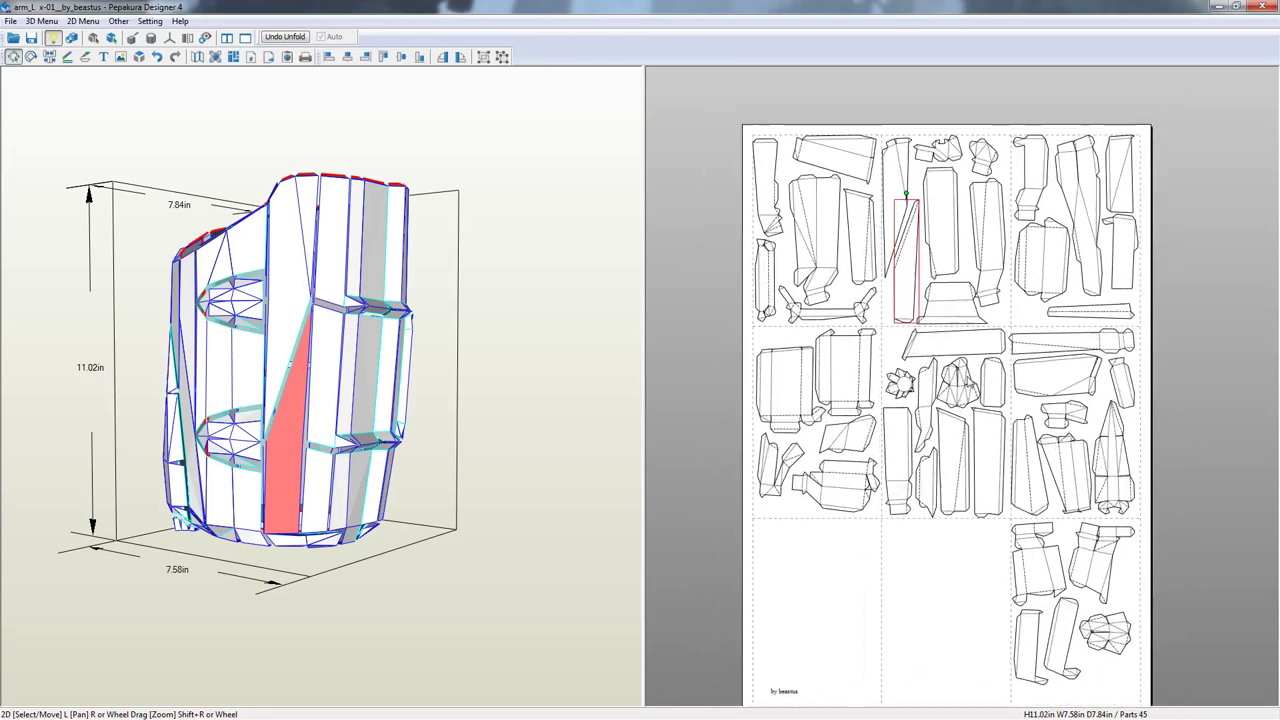
scroll(960, 372, up, 2)
right_drag(943, 390, 950, 346)
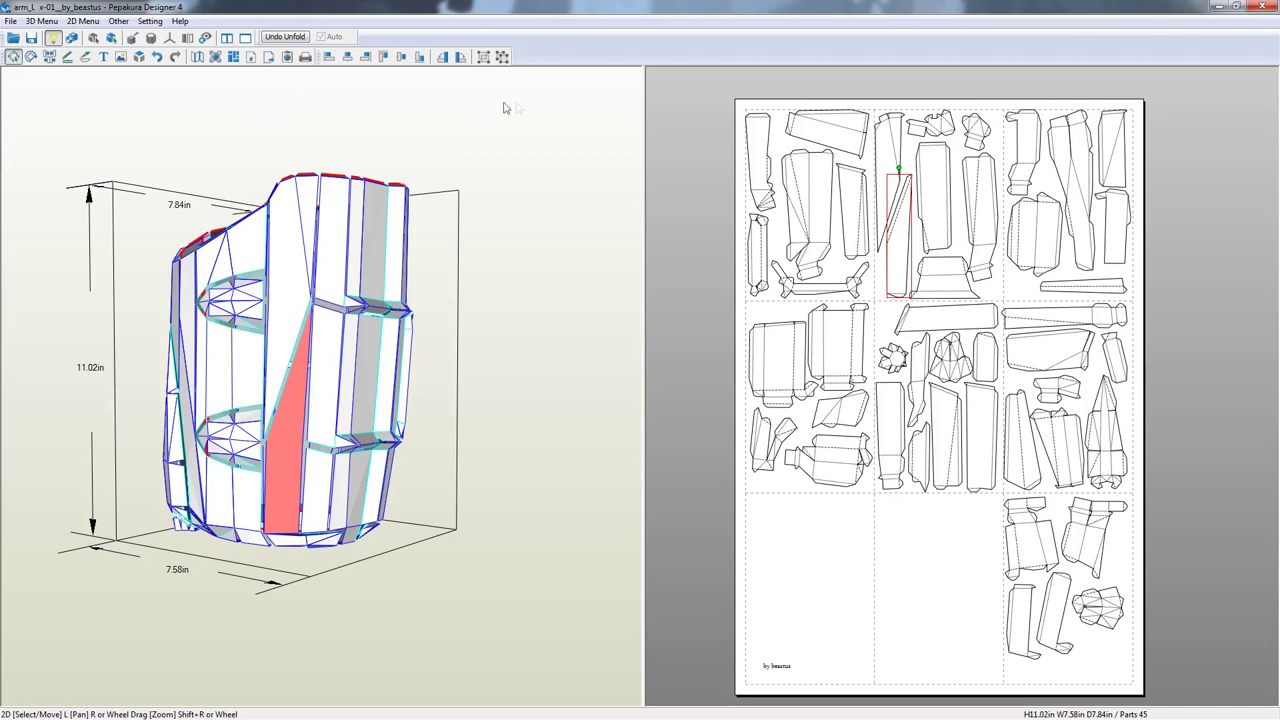
Set the paper size to Letter in the print and paper settings
click(148, 22)
click(180, 51)
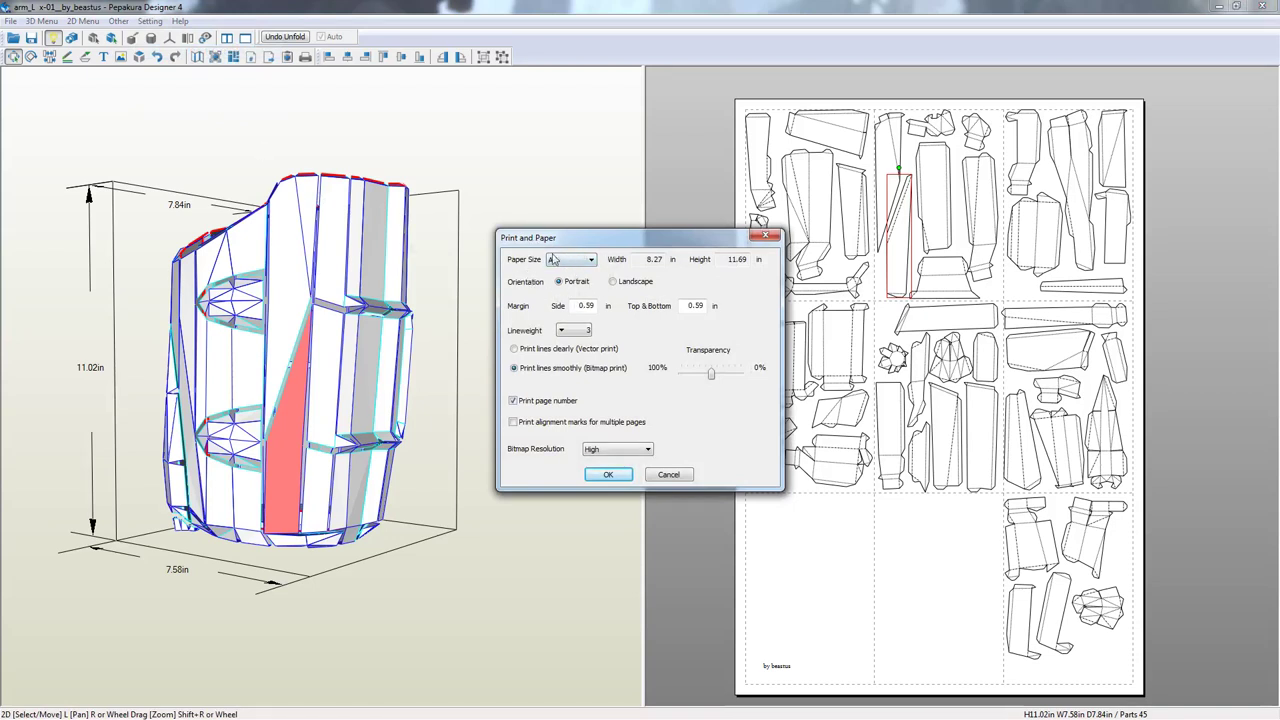
click(590, 260)
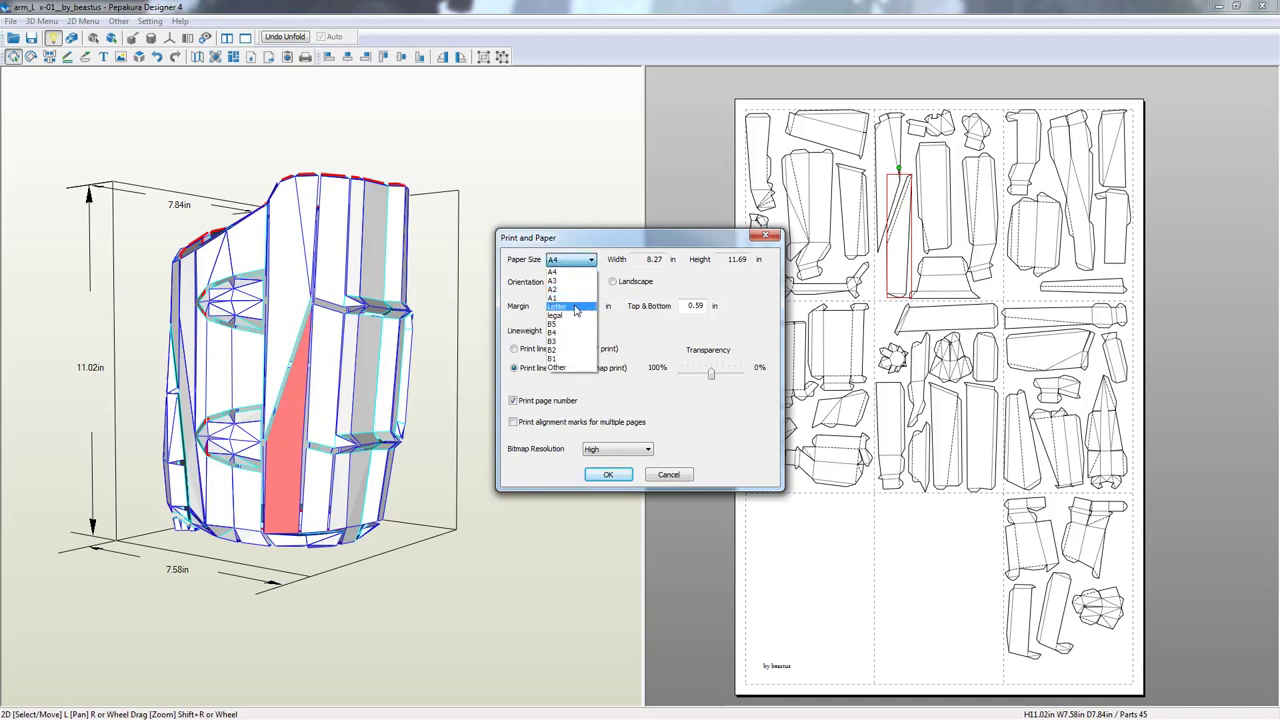
click(576, 307)
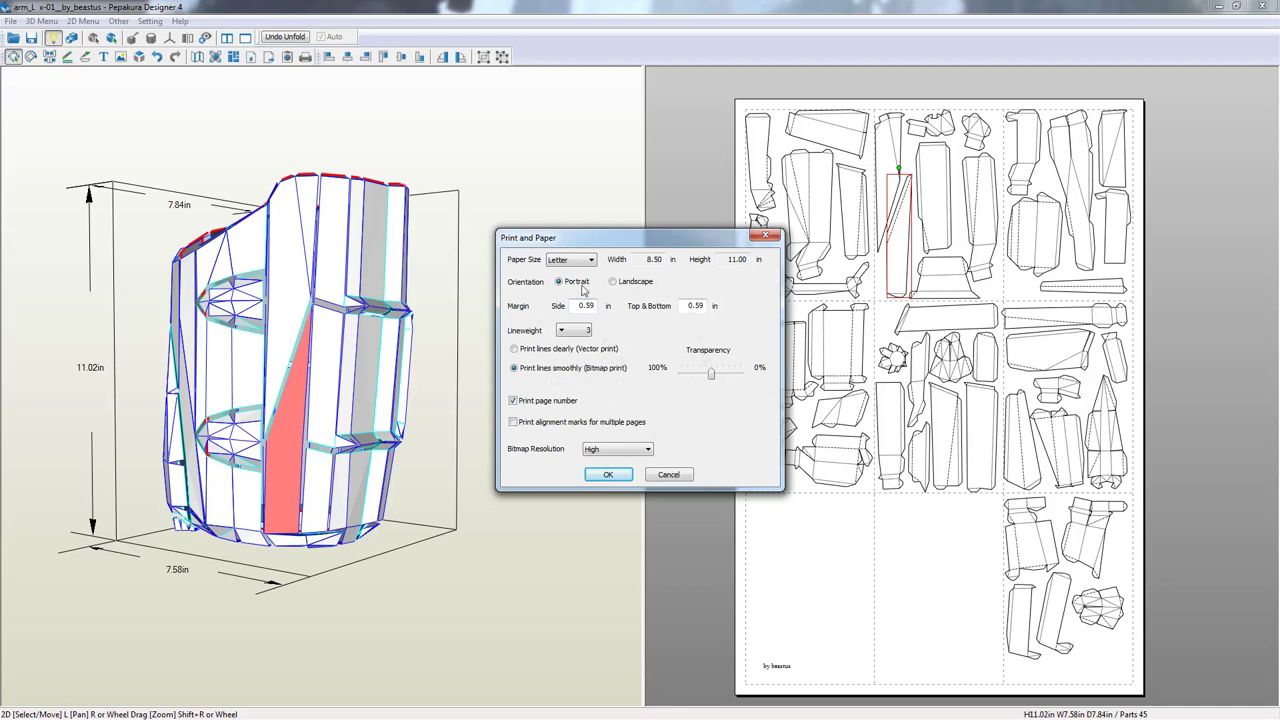
click(607, 474)
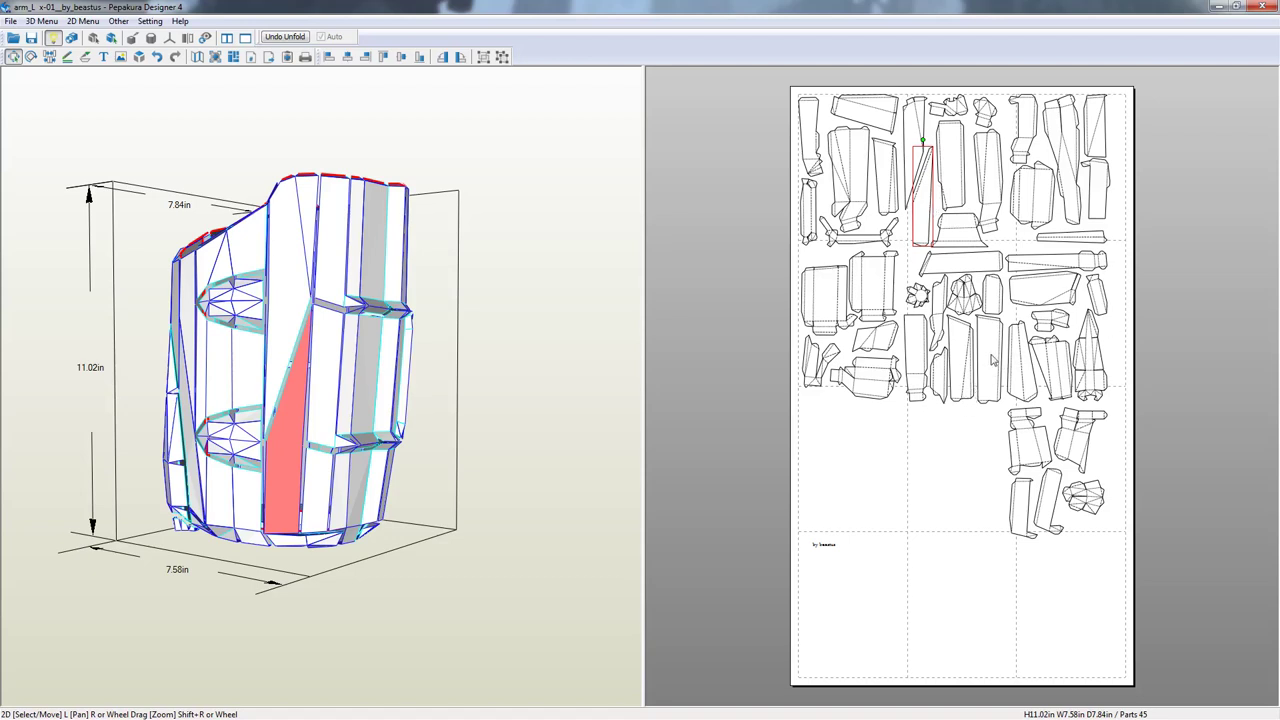
Shift two long pieces in the middle column and recalculate the parts layout with 0.25 in spacing, avoiding page borders
mouse_move(993, 350)
mouse_down()
mouse_move(995, 402)
mouse_move(953, 465)
mouse_move(997, 362)
mouse_move(948, 450)
mouse_move(983, 425)
mouse_move(969, 356)
mouse_up()
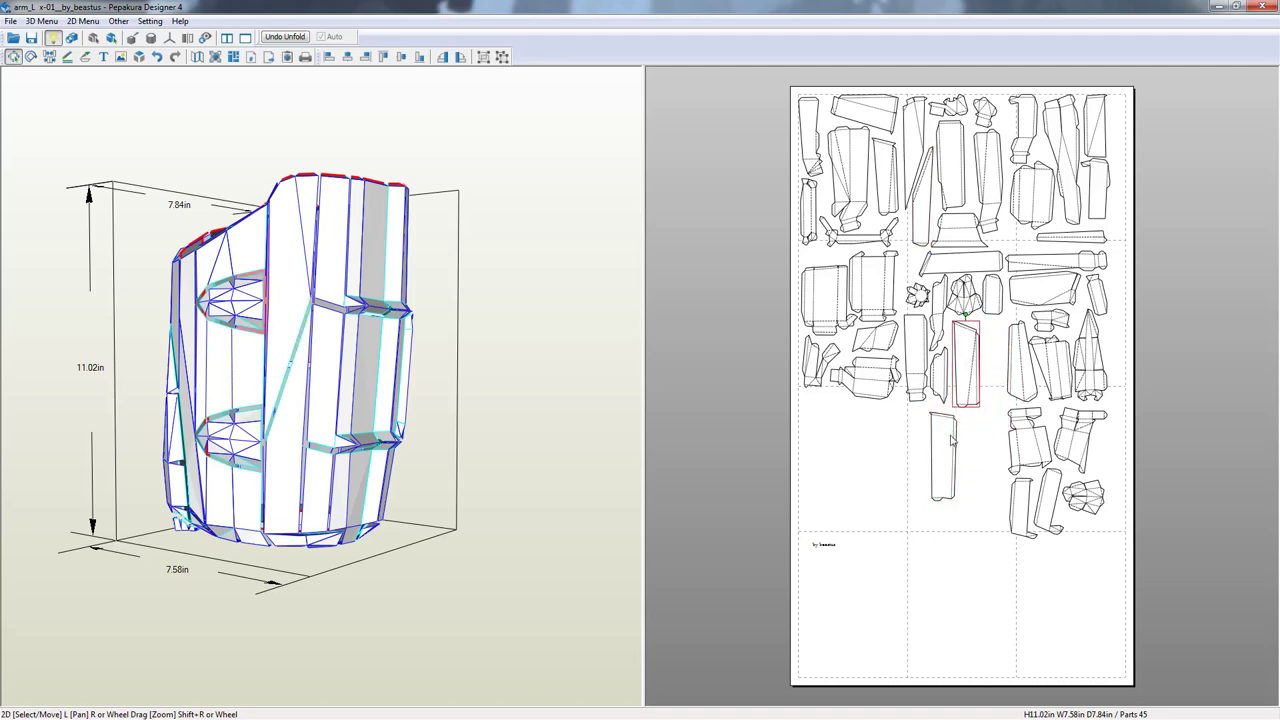
drag(950, 440, 1005, 358)
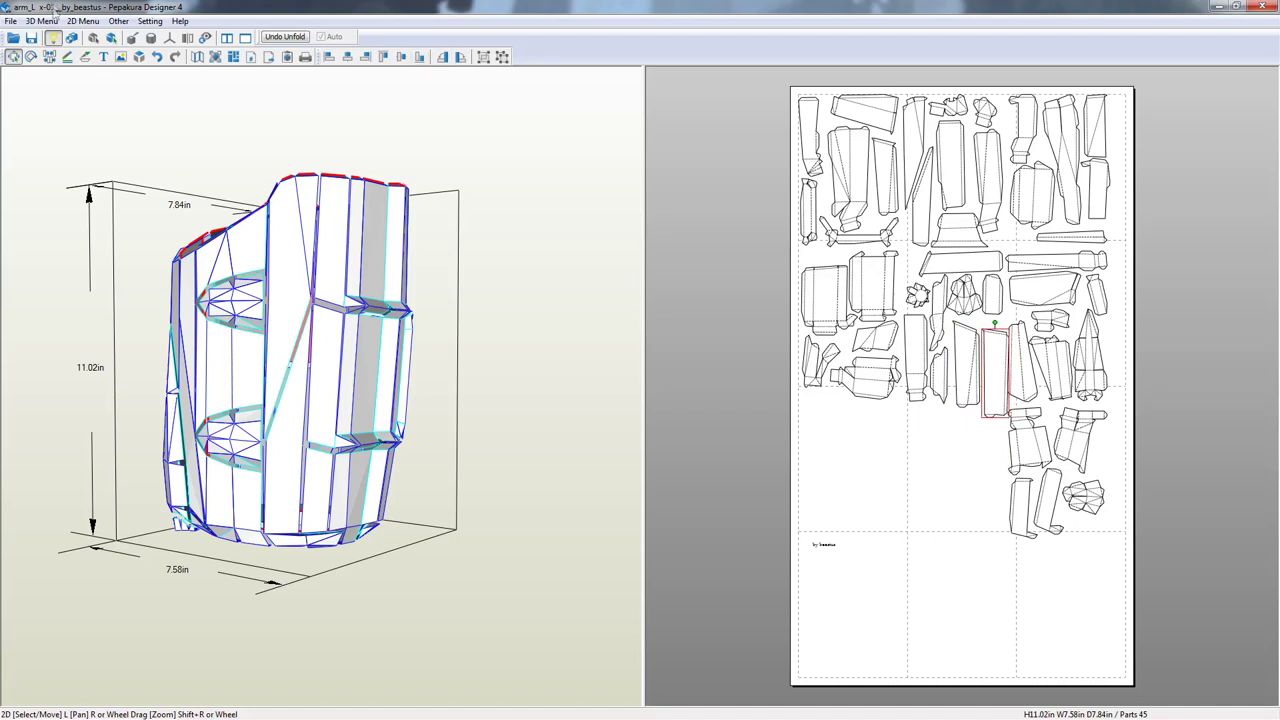
click(84, 21)
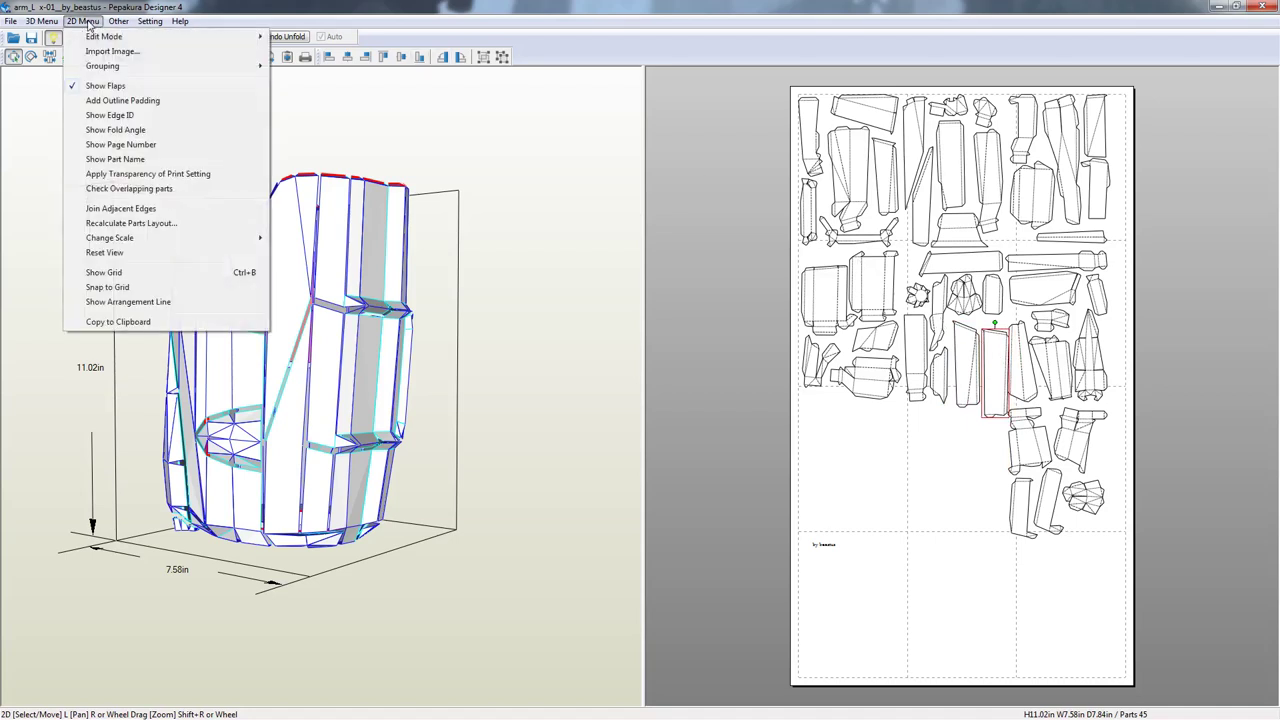
click(143, 224)
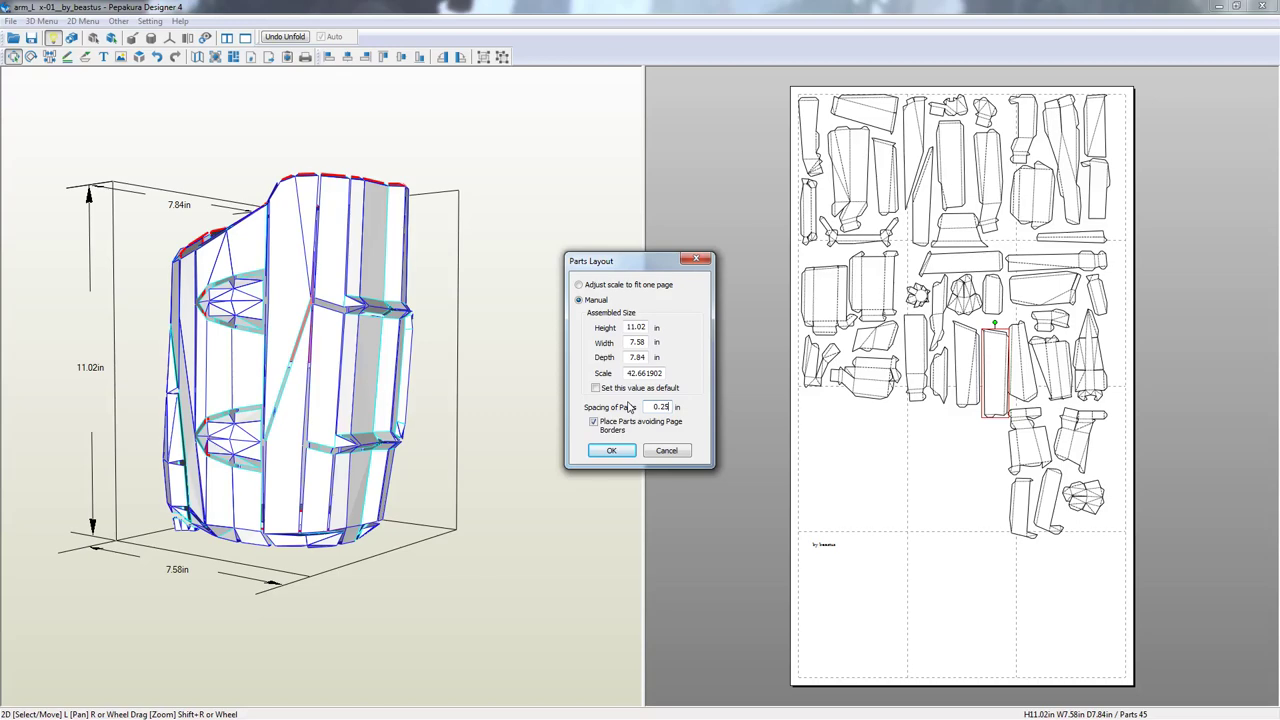
click(619, 452)
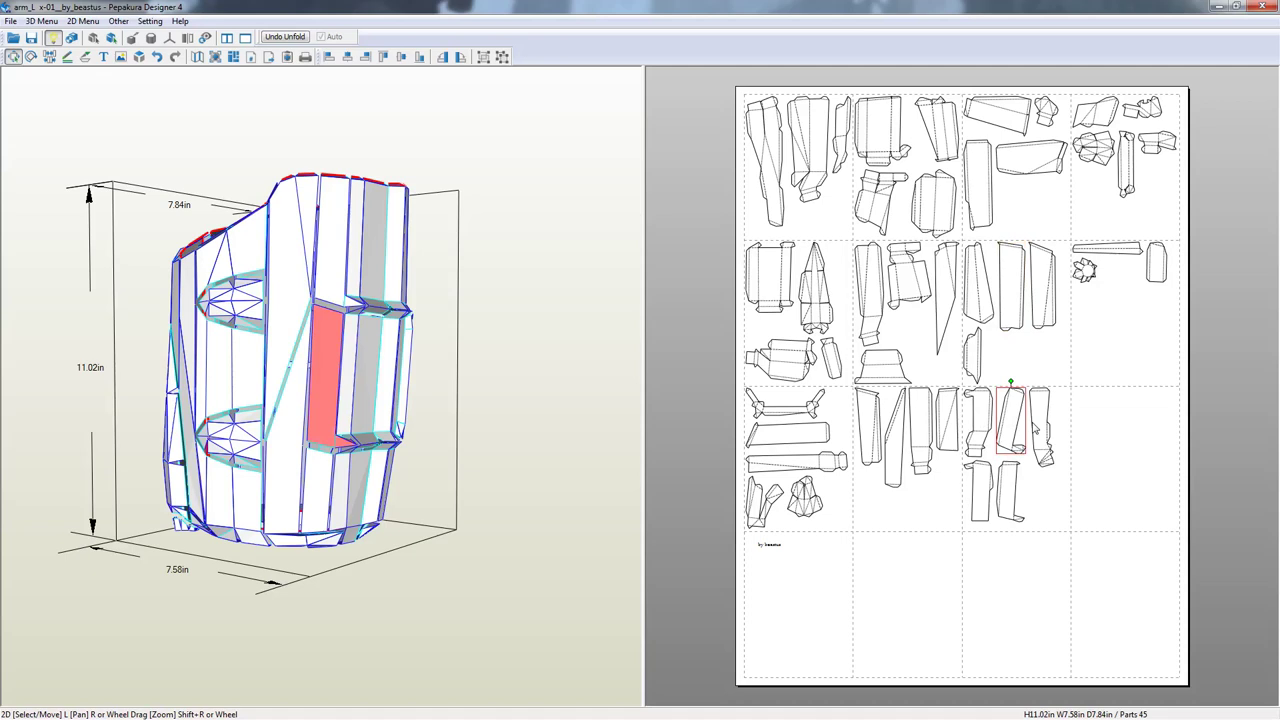
Move the small star-shaped and rounded pieces from the second row's fourth page into gaps on that row's second page
drag(1035, 427, 1034, 427)
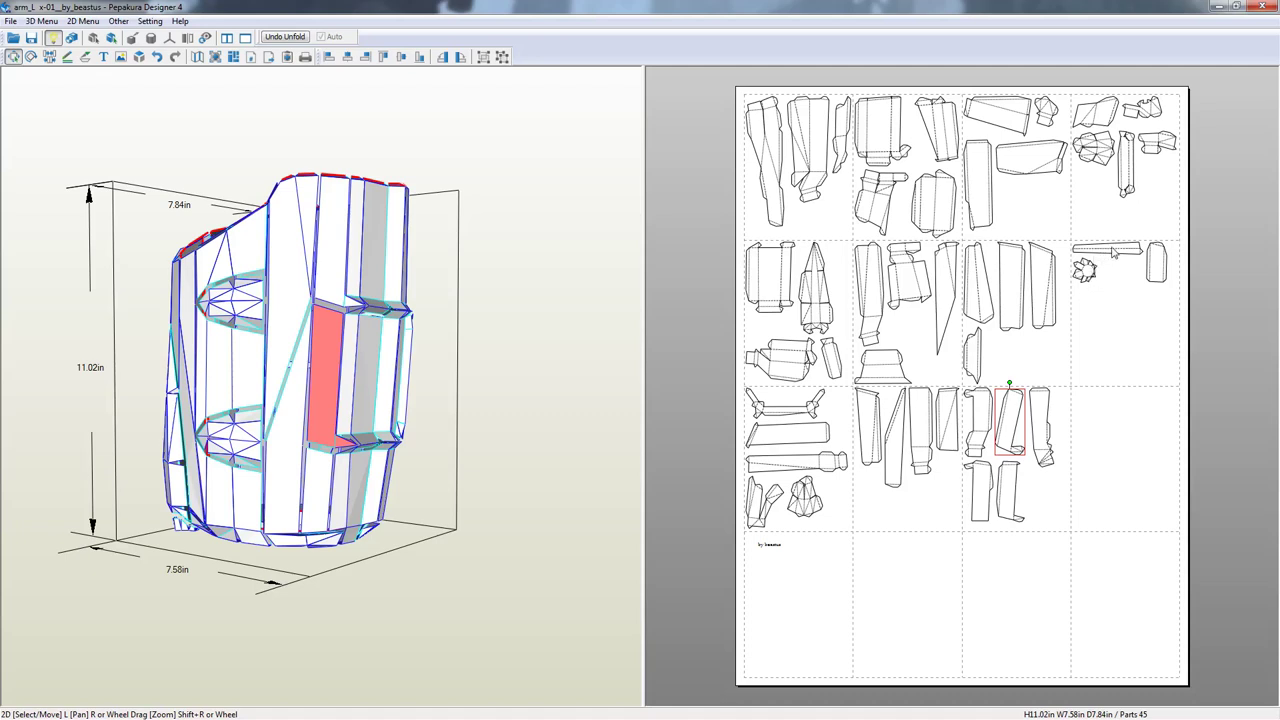
drag(1091, 270, 909, 329)
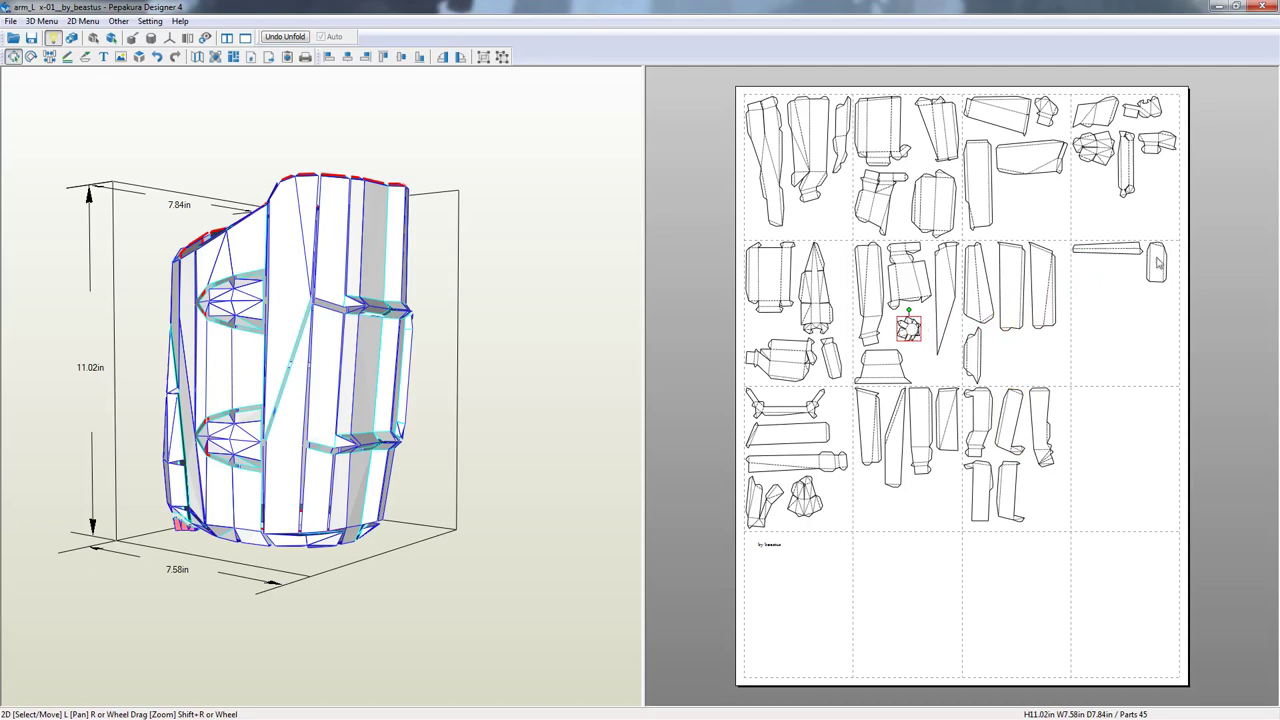
drag(1156, 262, 888, 324)
click(904, 330)
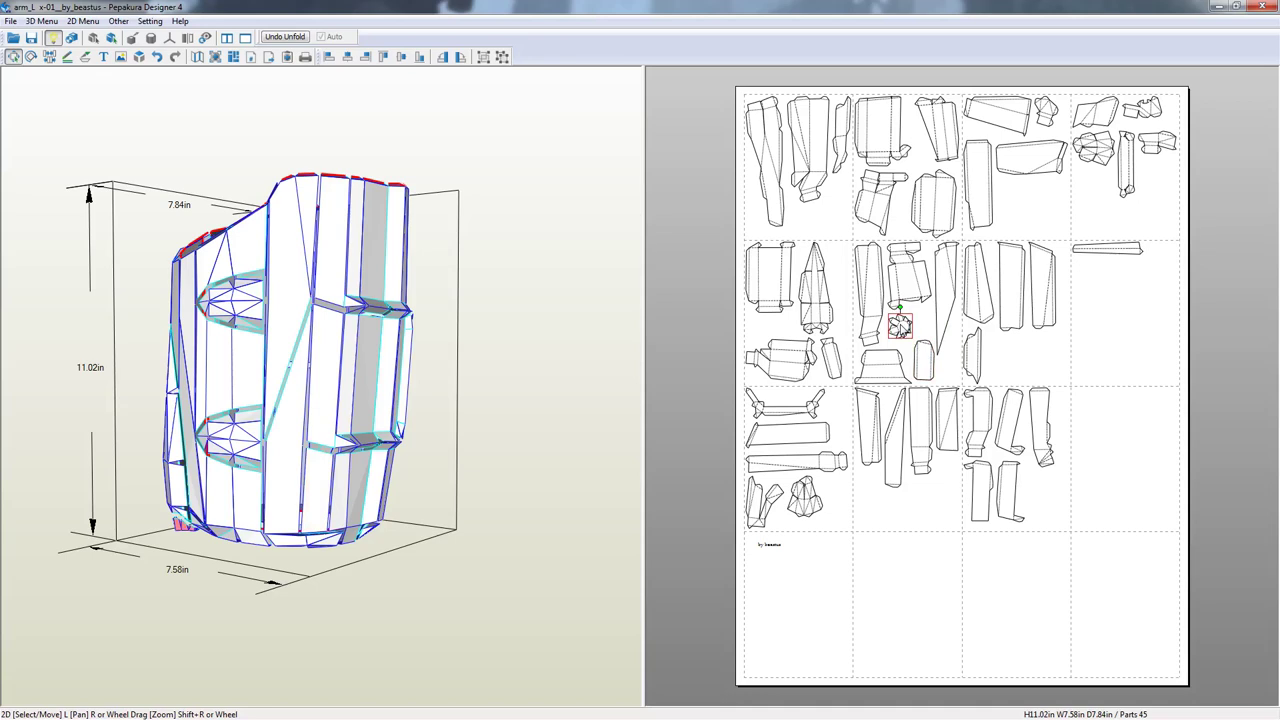
Nudge the winged piece on the third row's first page inside the page borders
click(772, 280)
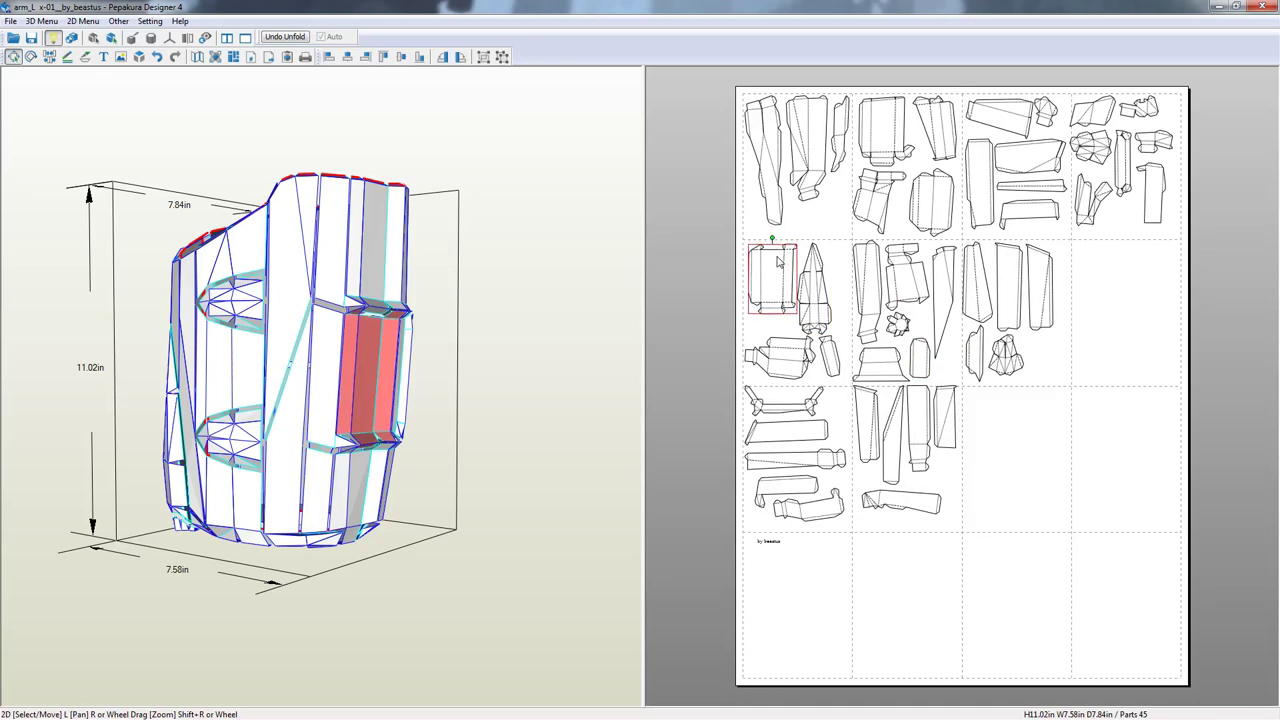
click(1021, 478)
click(789, 413)
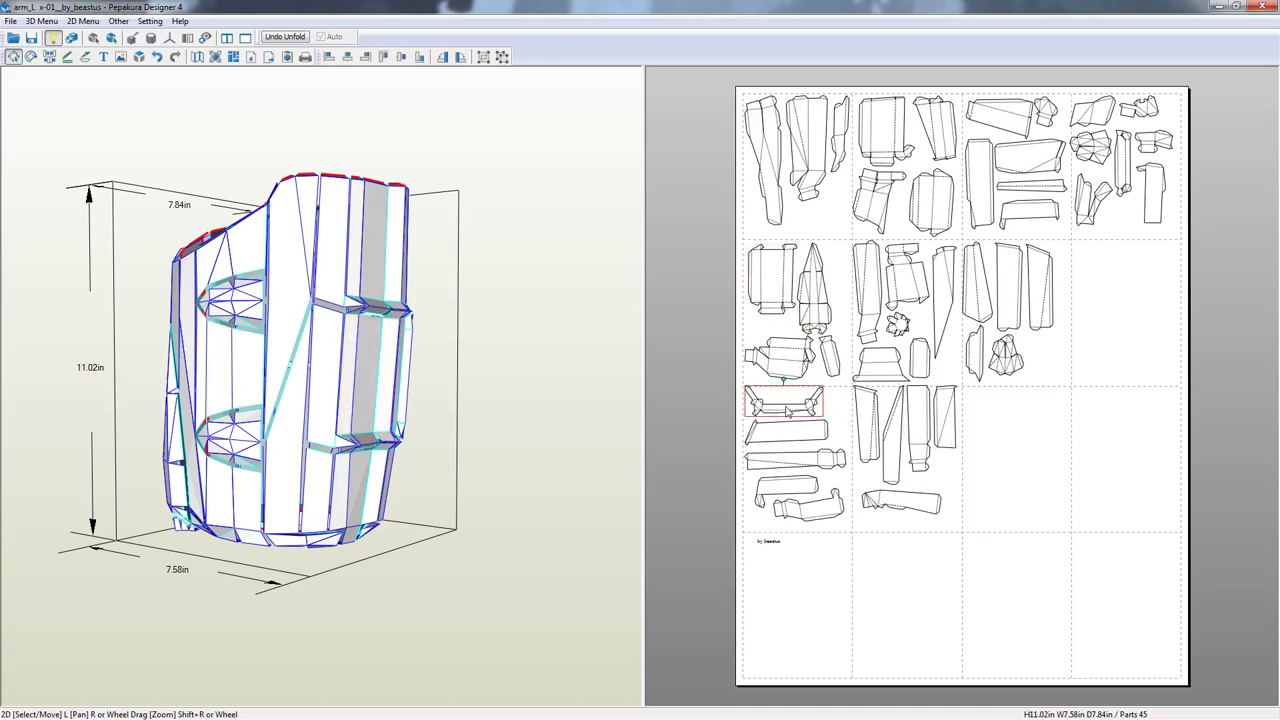
drag(780, 413, 791, 407)
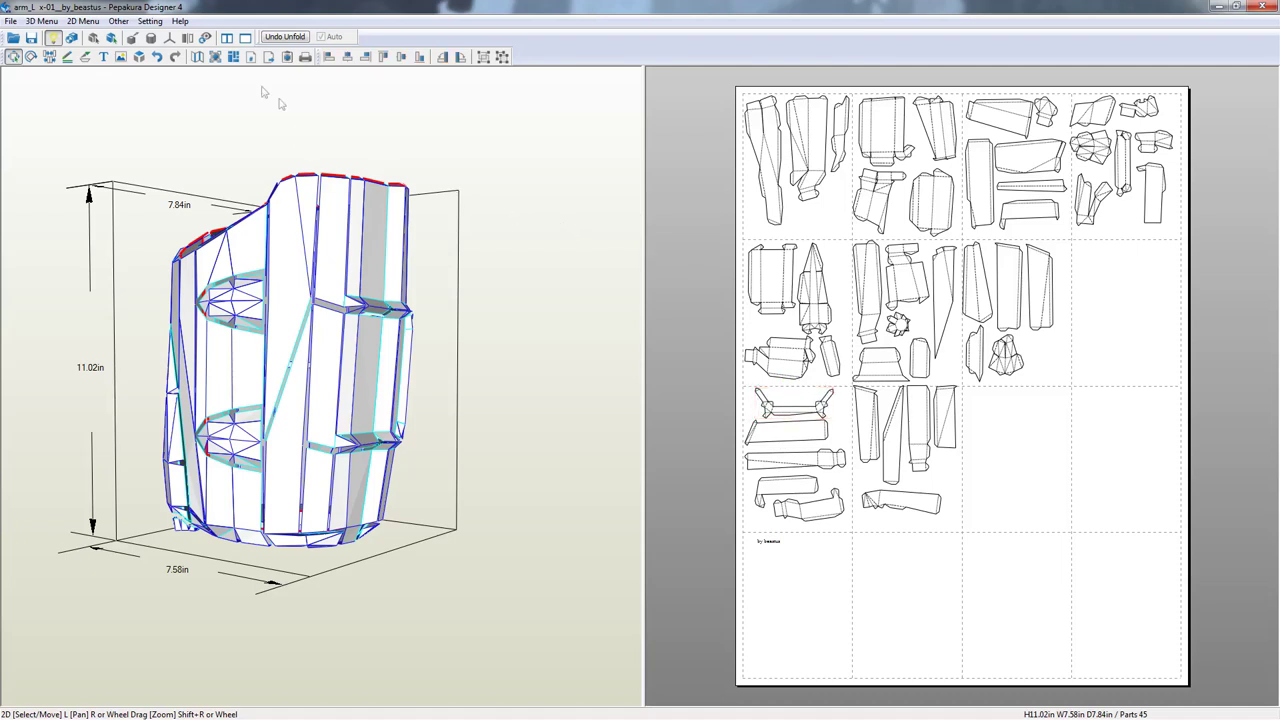
Show the edge IDs on the 2D pattern and examine the numbering on the first page's pieces up close
click(83, 21)
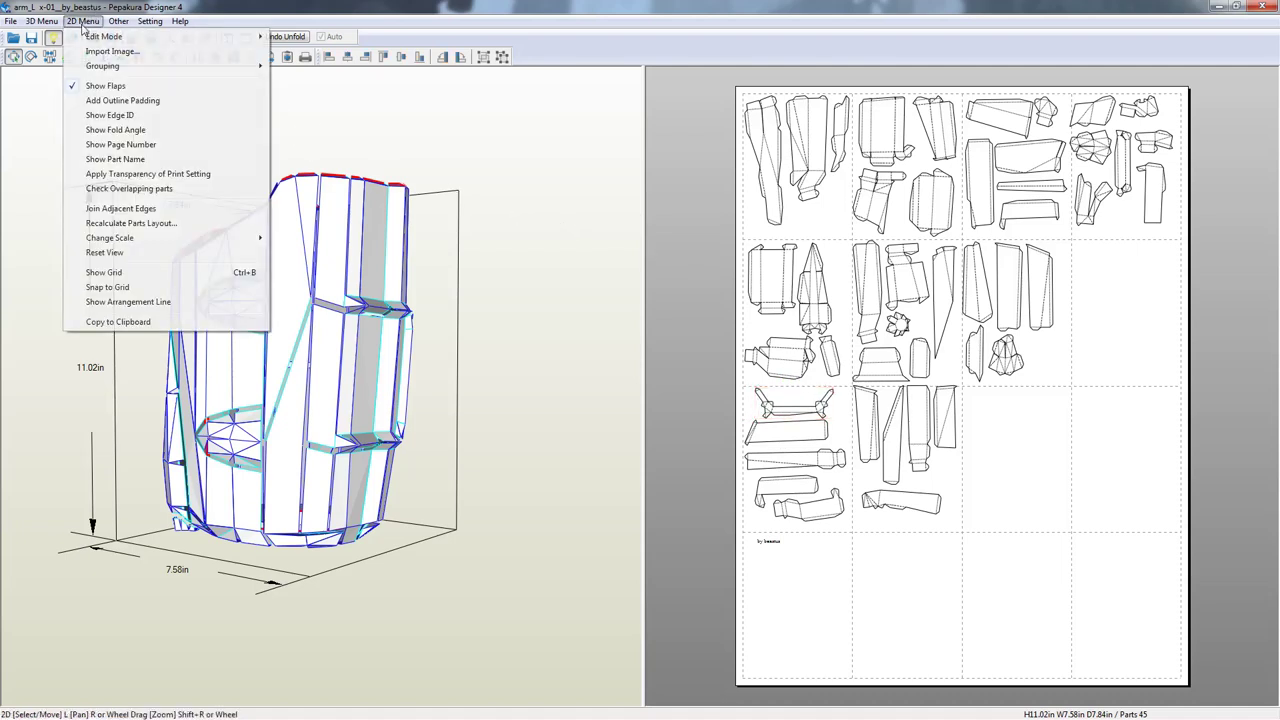
click(120, 118)
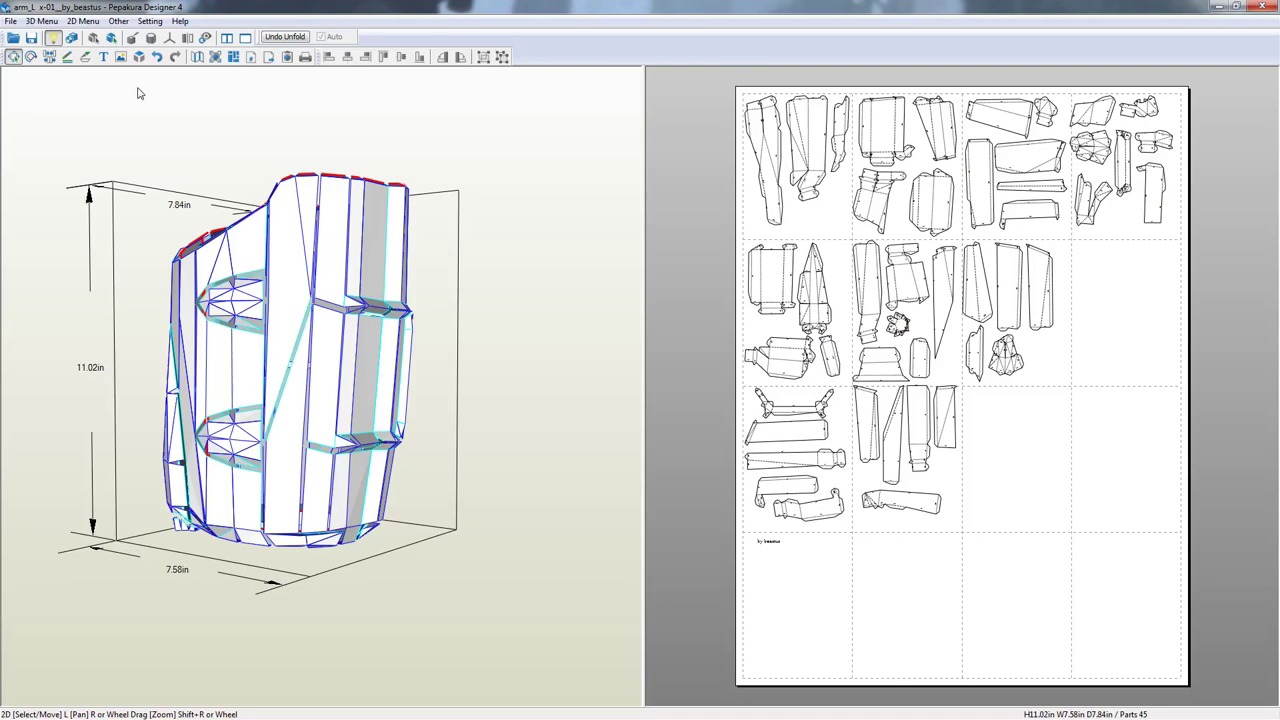
scroll(777, 143, down, 3)
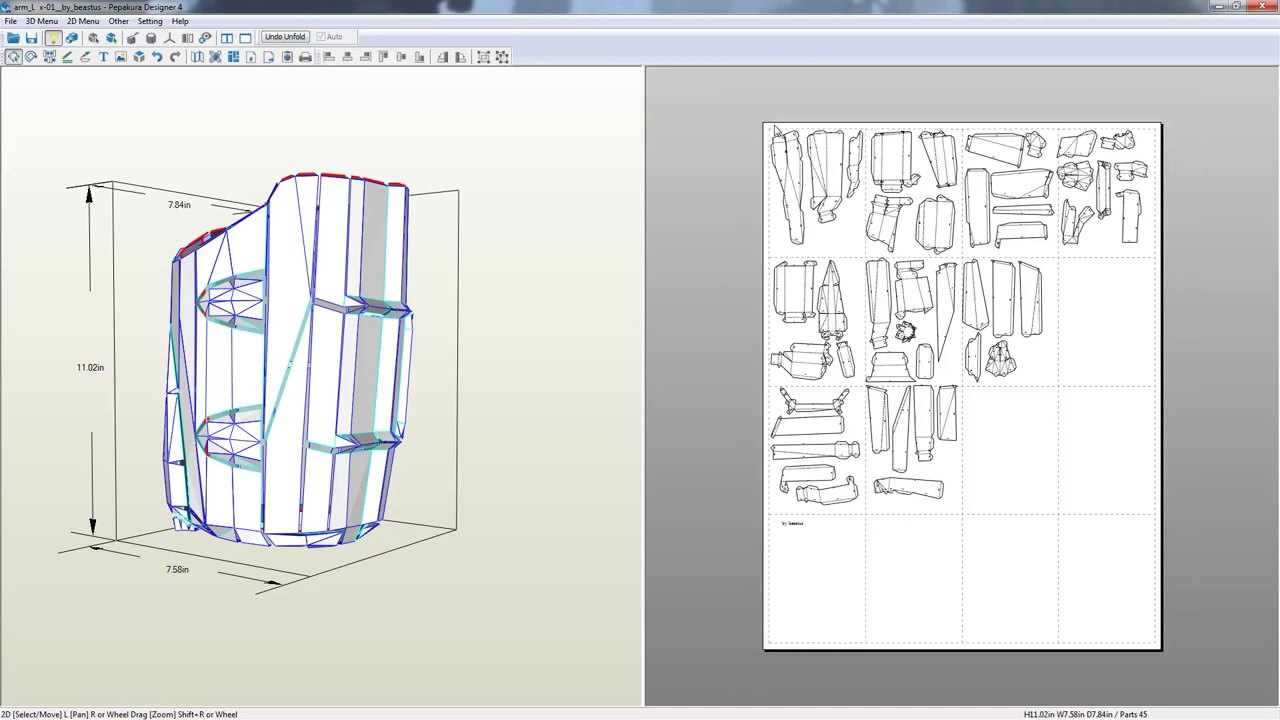
scroll(777, 143, up, 5)
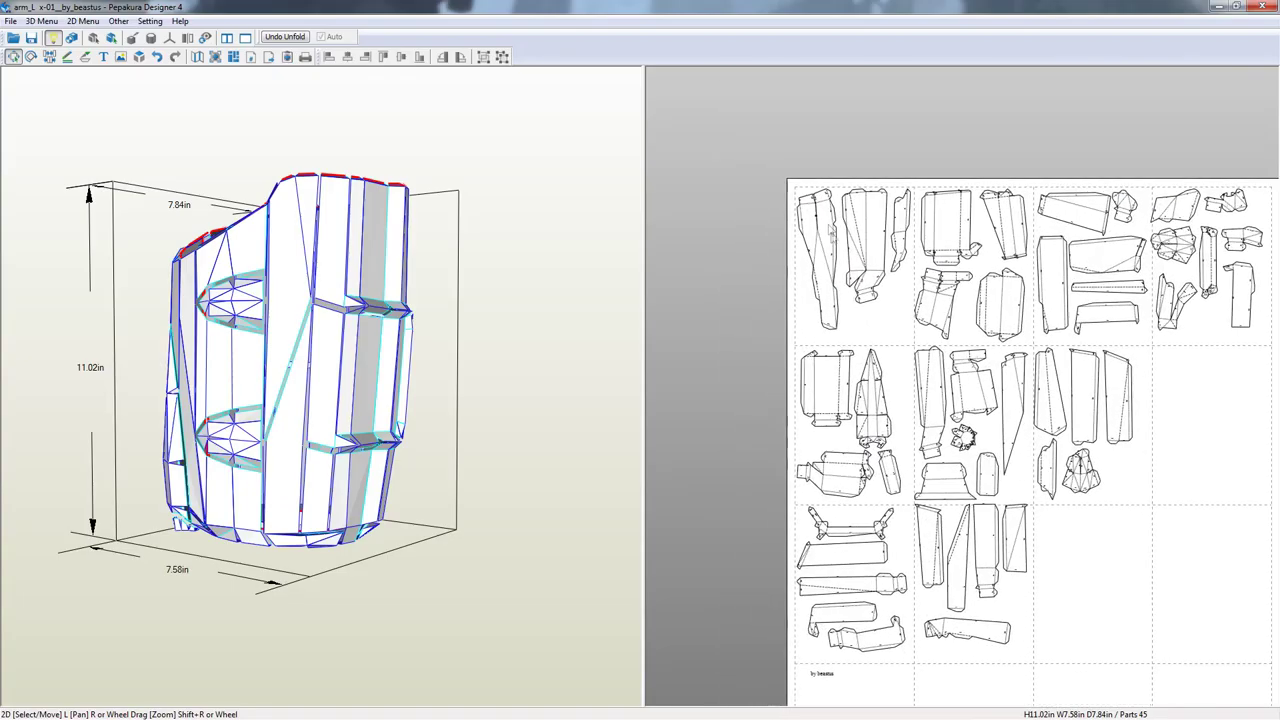
scroll(830, 280, up, 5)
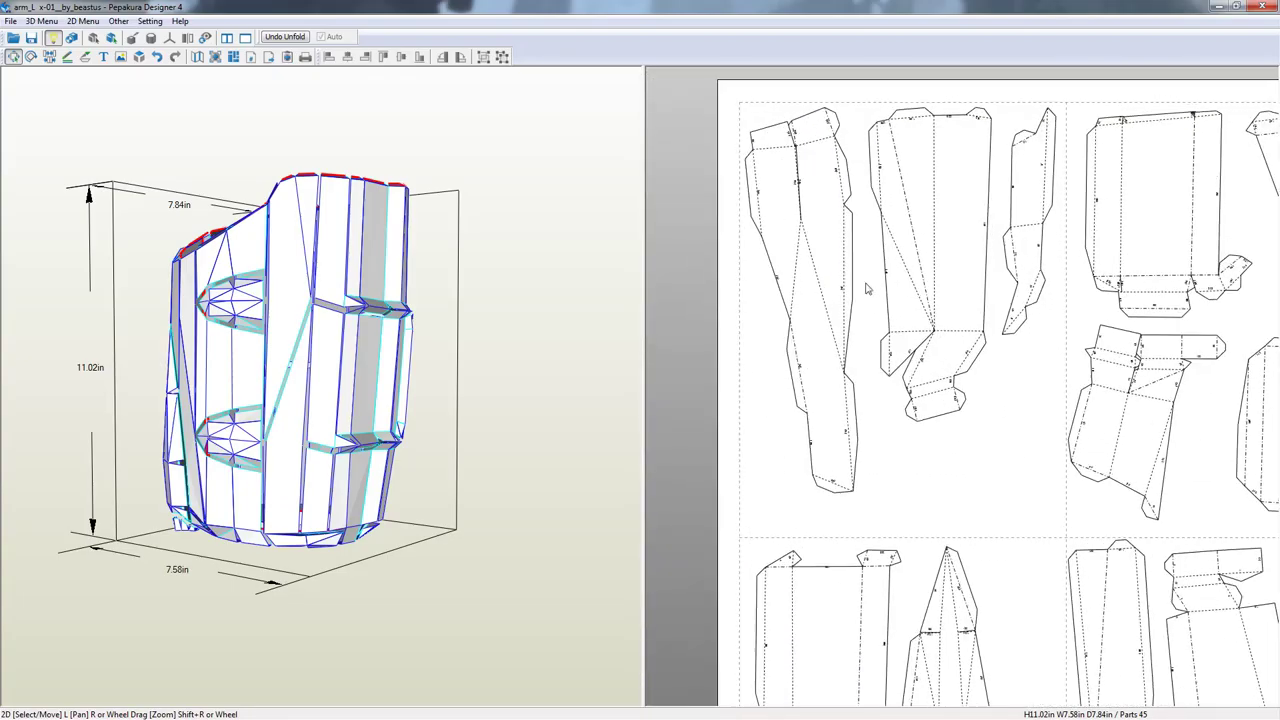
scroll(840, 267, up, 5)
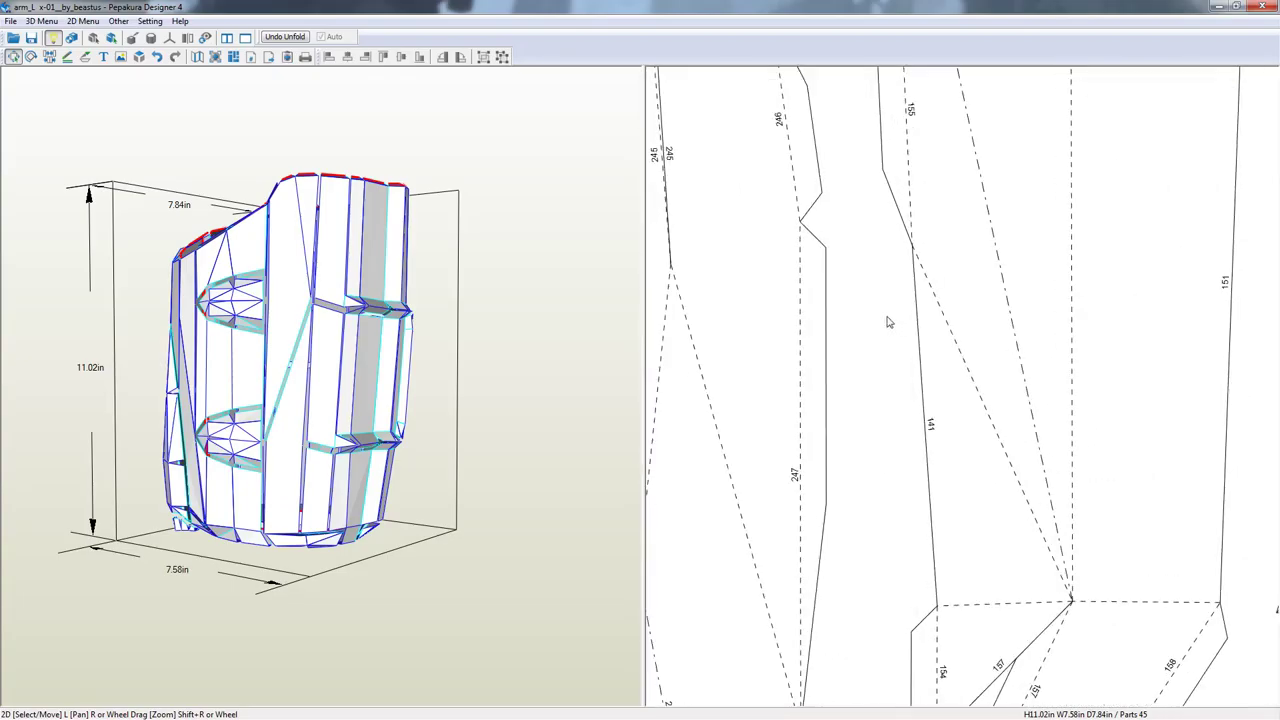
scroll(846, 393, down, 3)
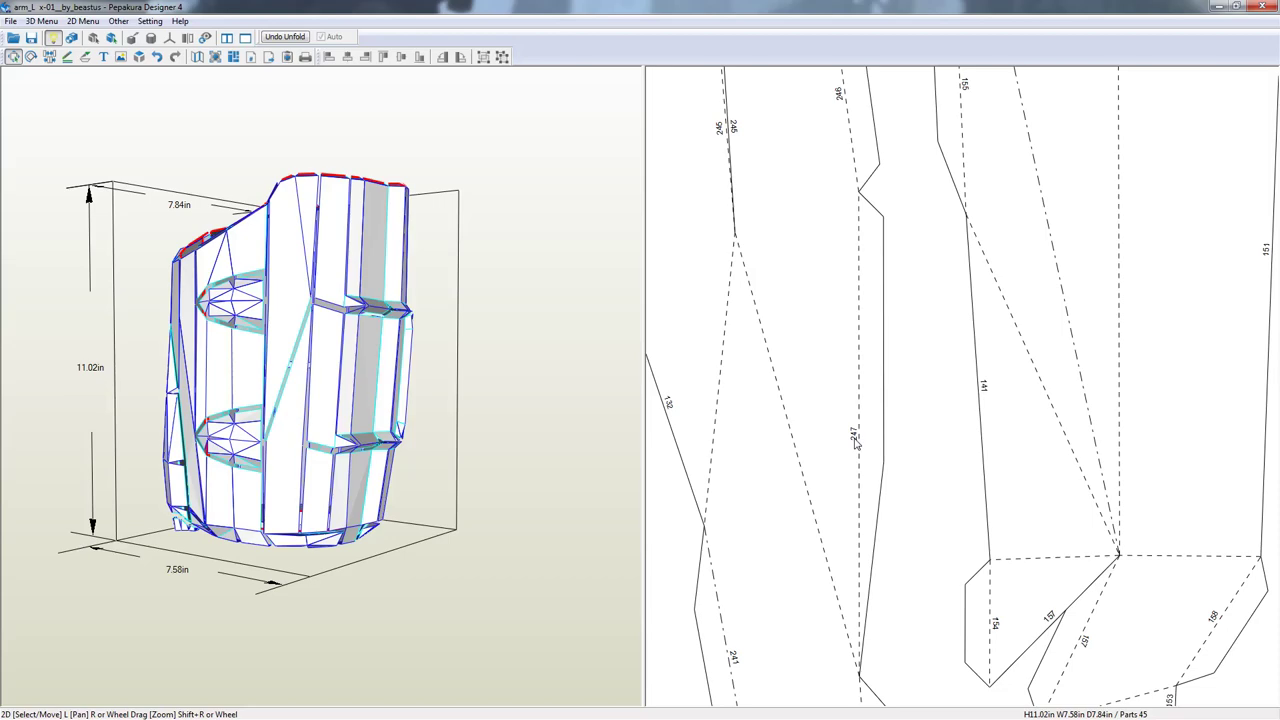
scroll(855, 440, down, 1)
scroll(870, 435, down, 1)
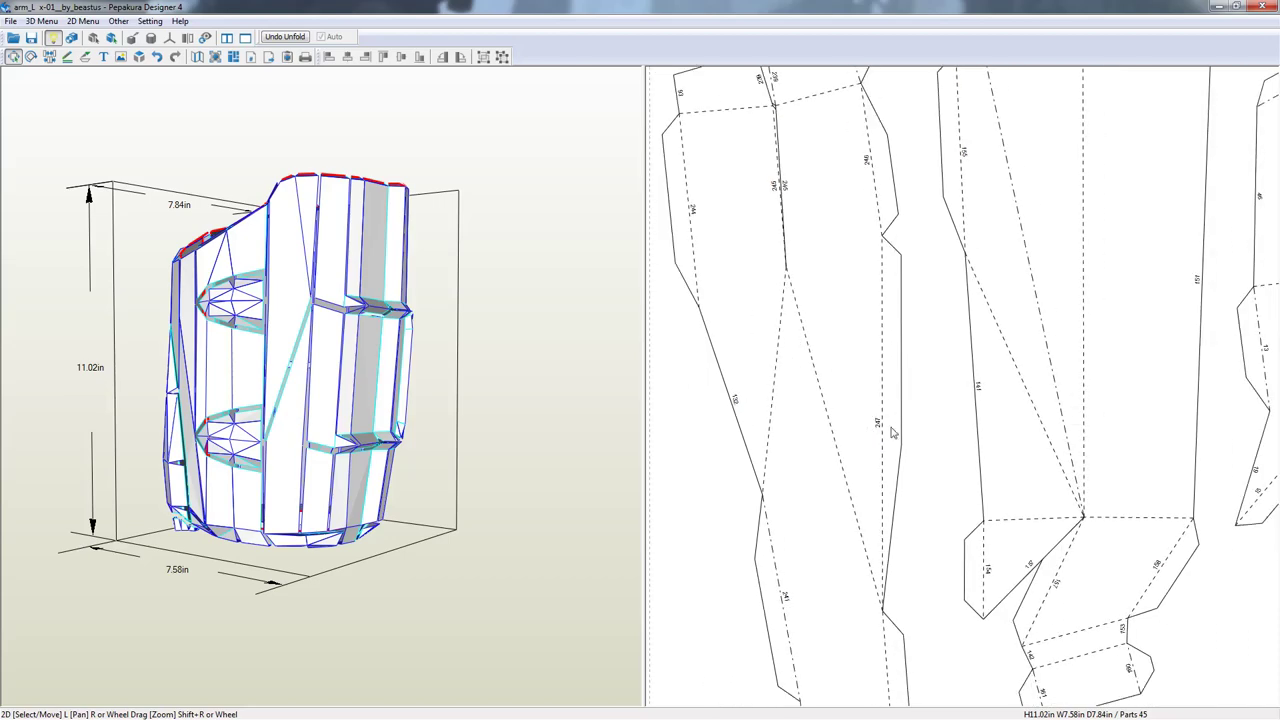
Switch to Join/Disjoin Face mode and check which piece the long edge of a first-page part joins
right_drag(1160, 367, 718, 501)
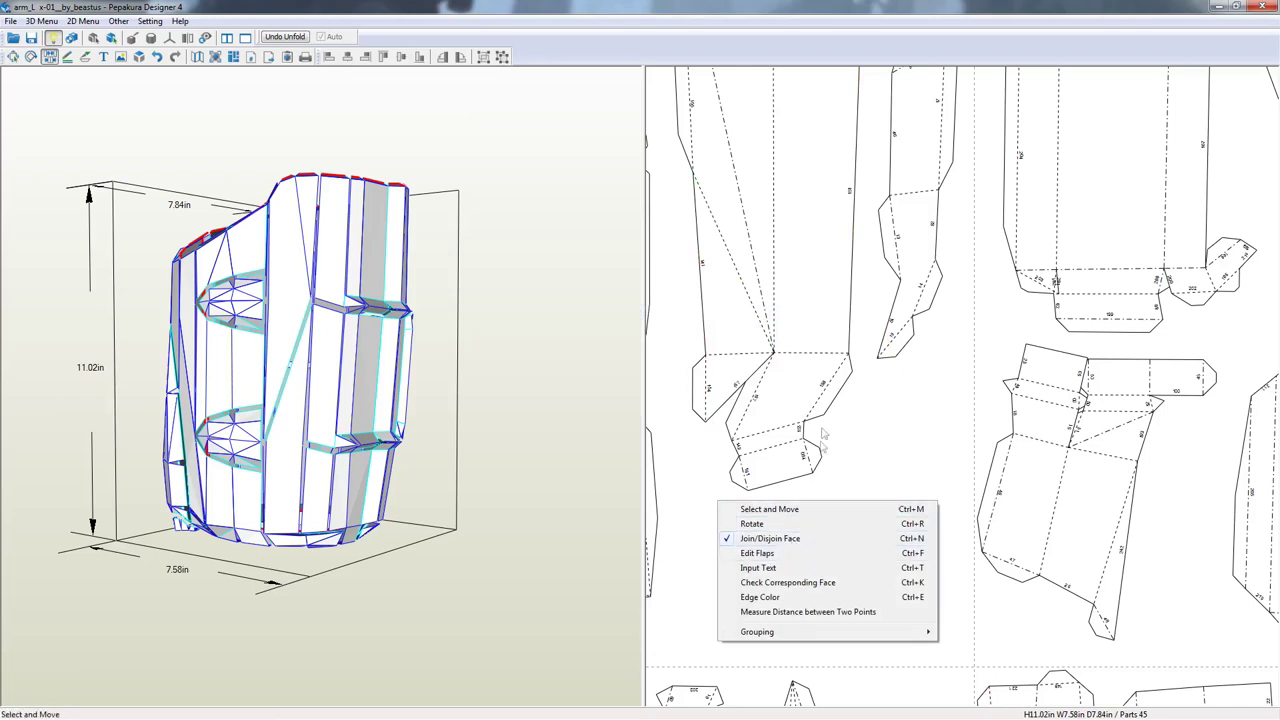
click(905, 415)
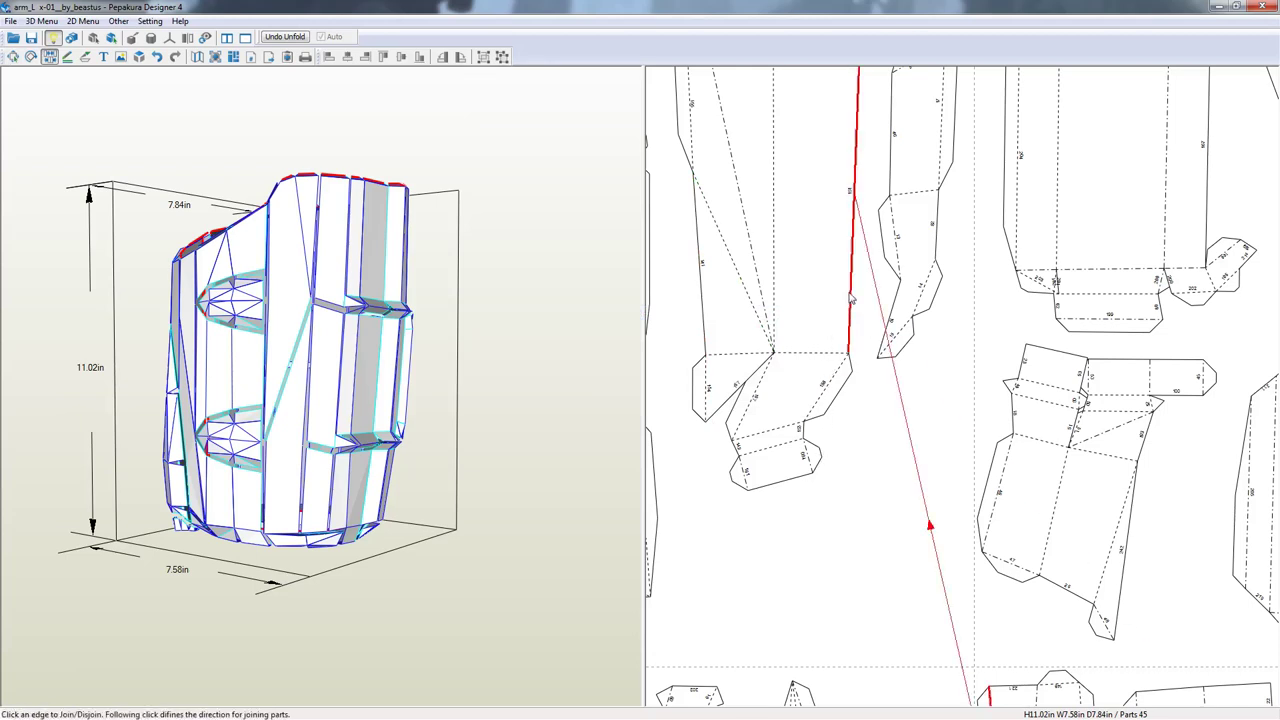
scroll(851, 297, down, 5)
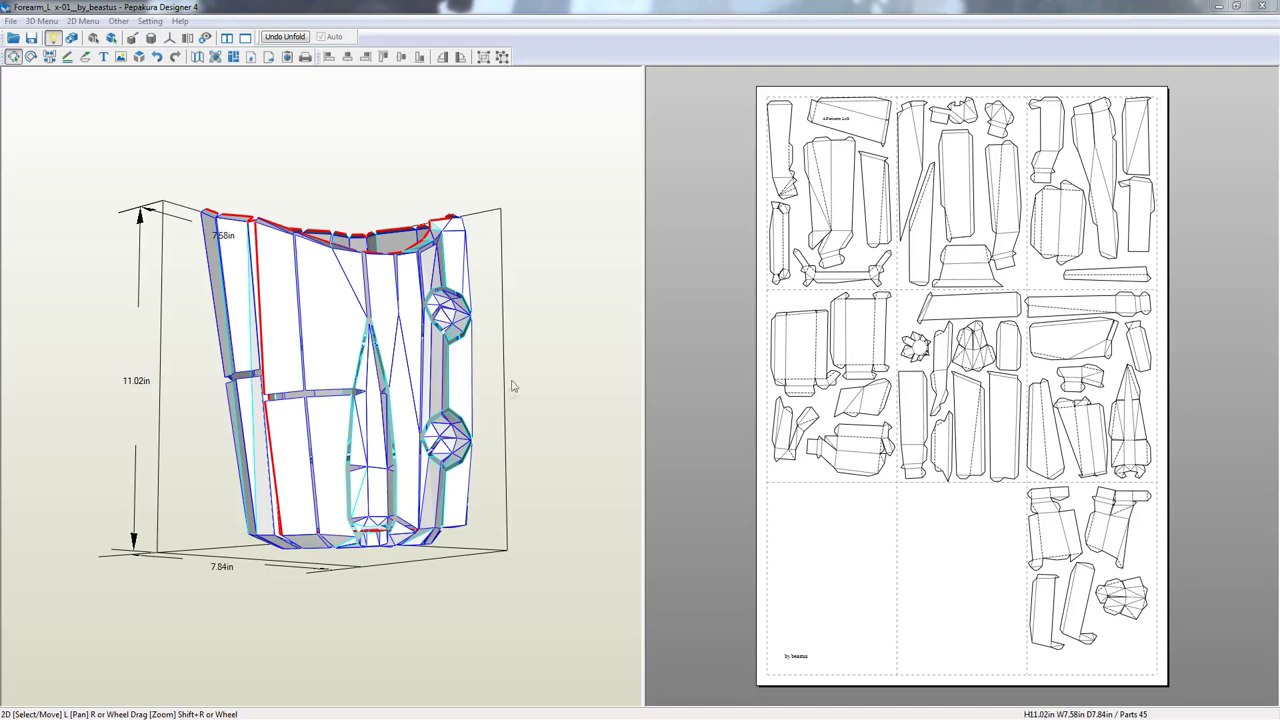
Scale the Forearm_L model up by 10% and bring up the scale change options again
drag(511, 386, 484, 382)
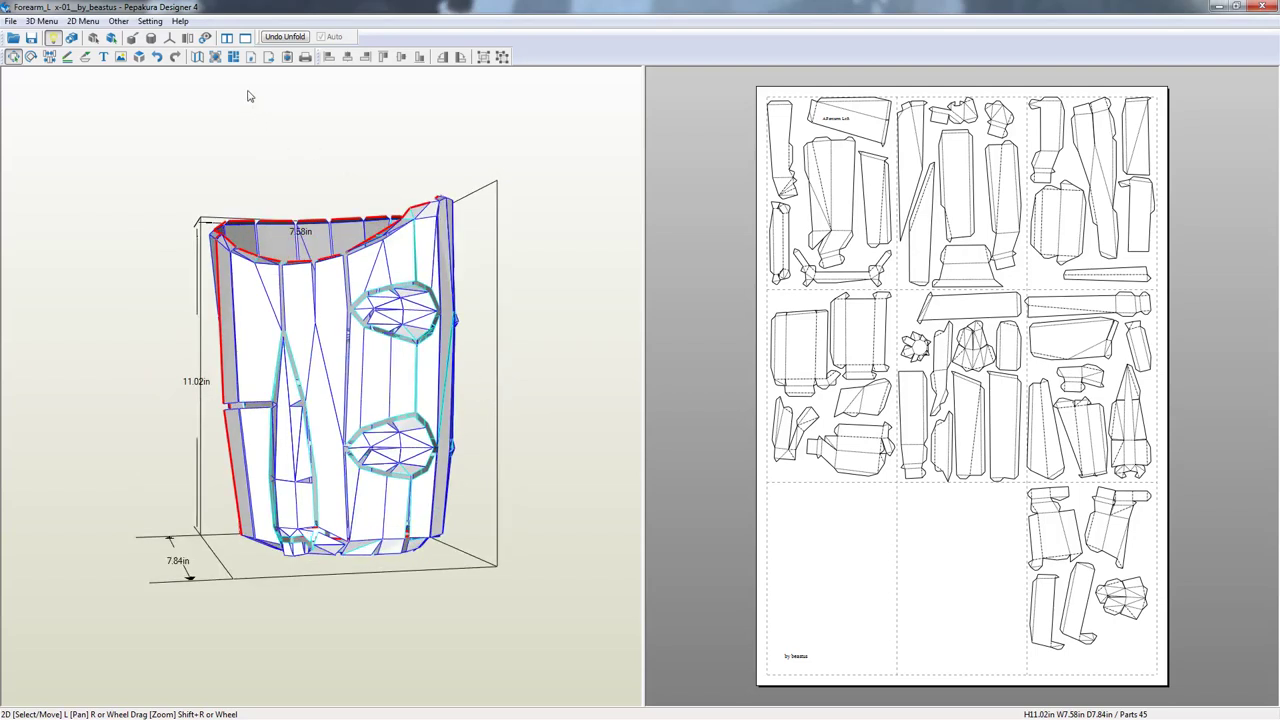
click(149, 21)
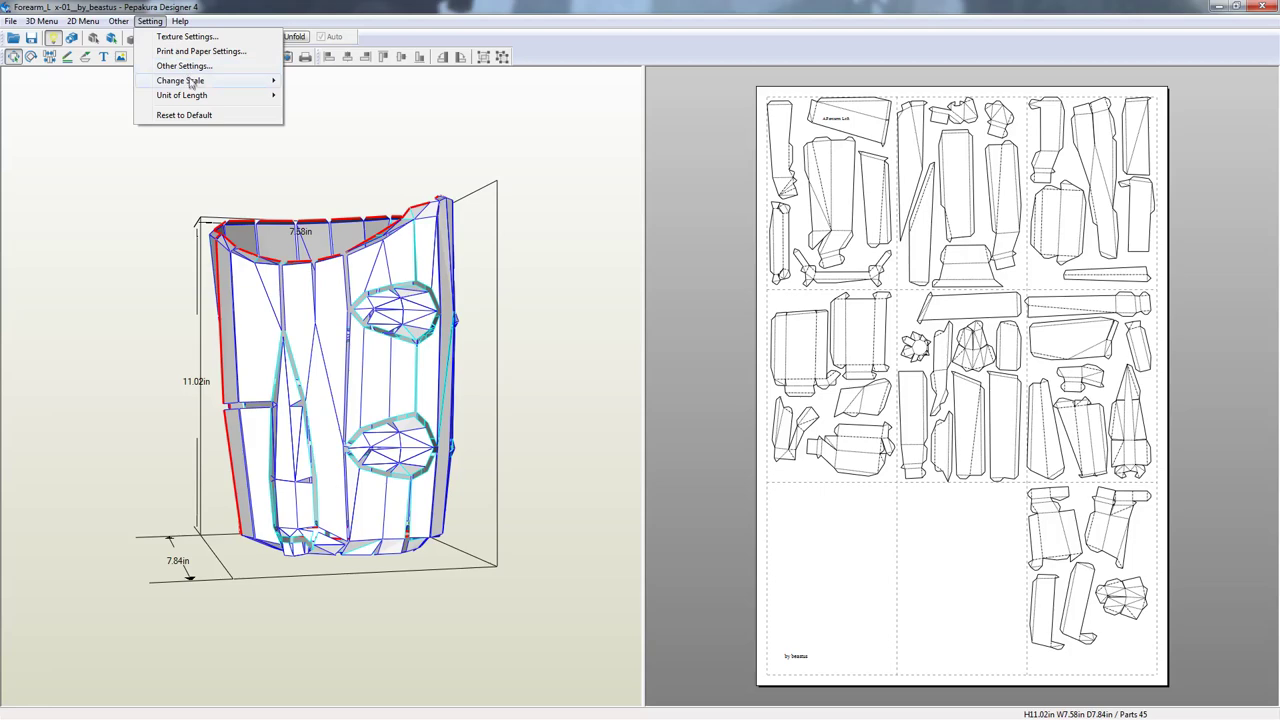
mouse_move(193, 85)
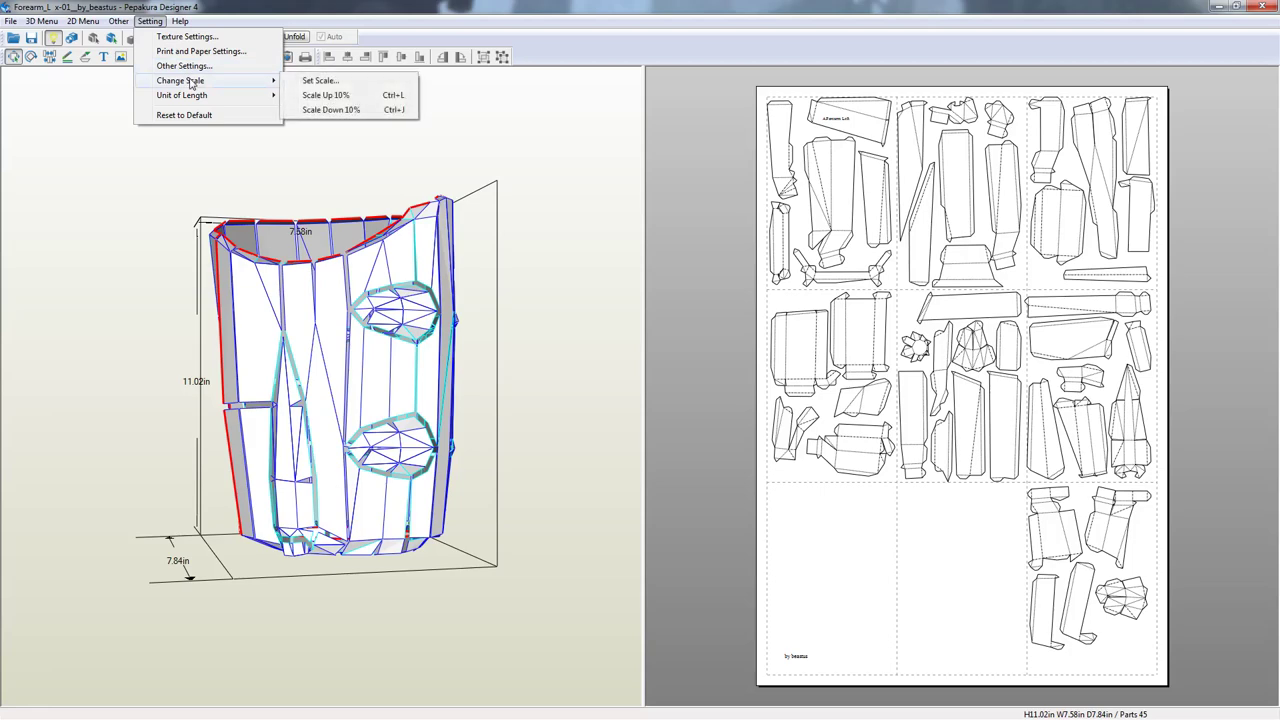
click(313, 96)
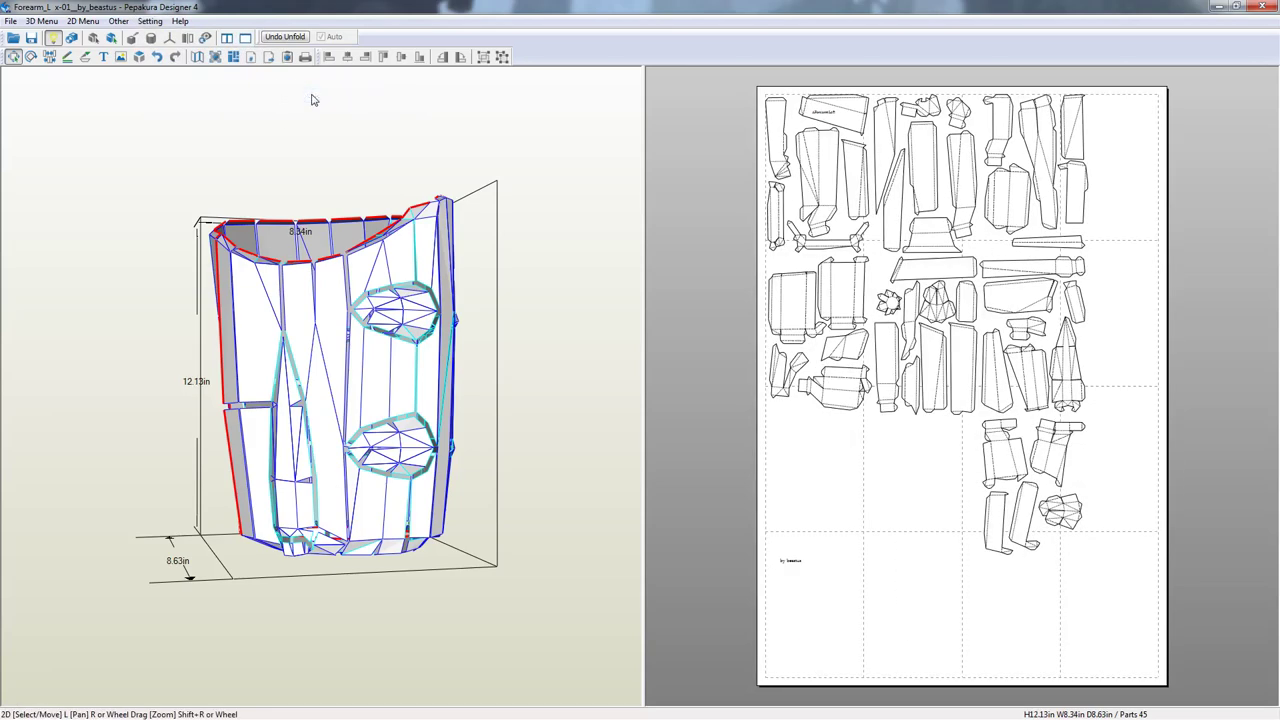
click(151, 22)
mouse_move(200, 82)
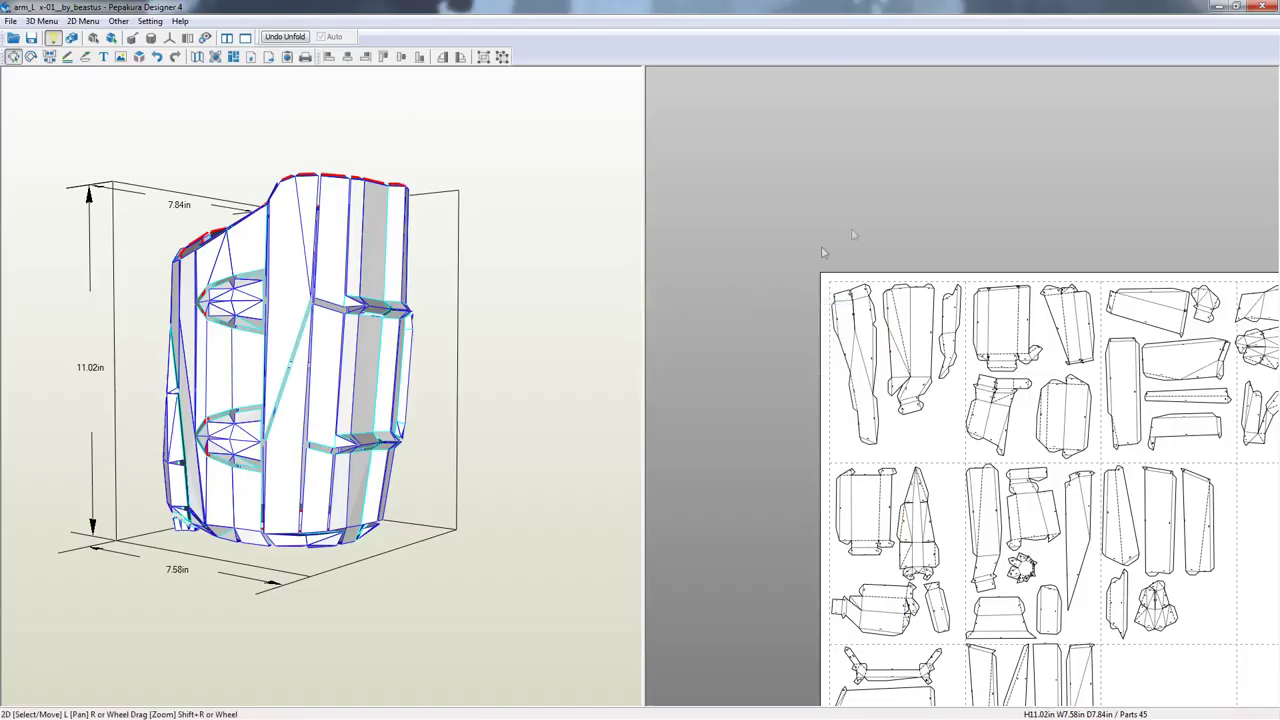
scroll(1085, 368, down, 3)
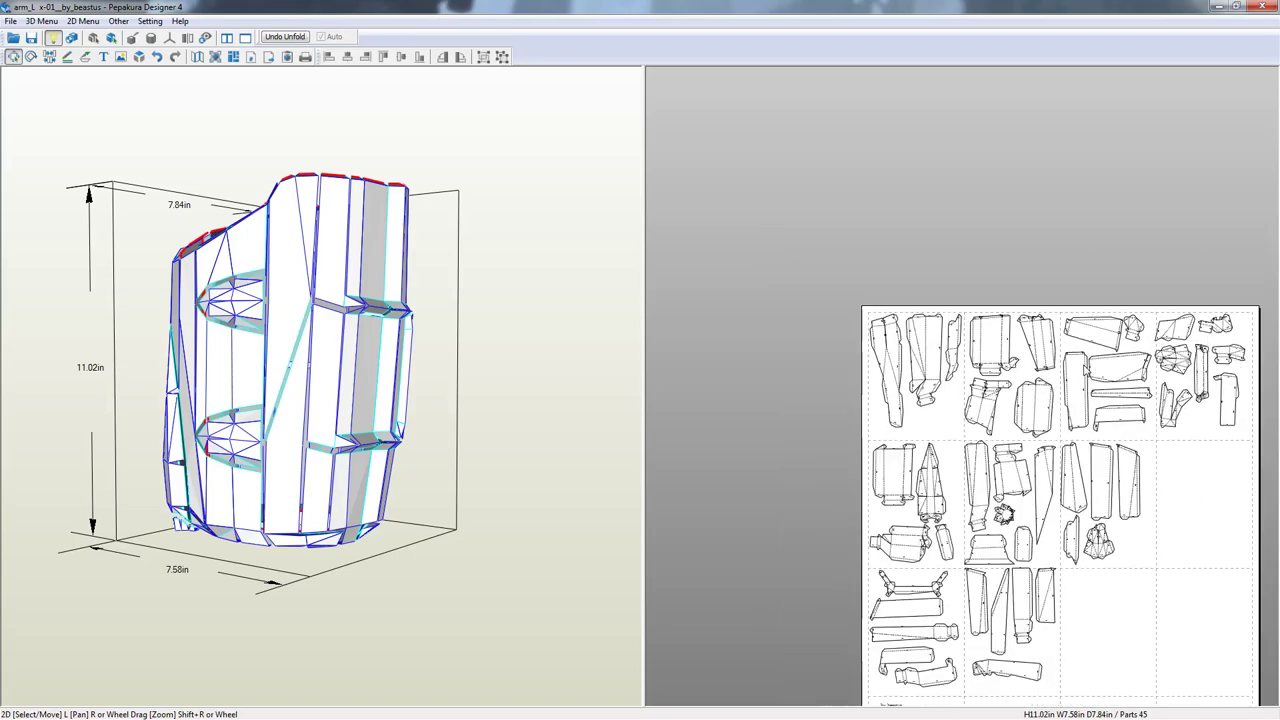
right_drag(1080, 462, 966, 280)
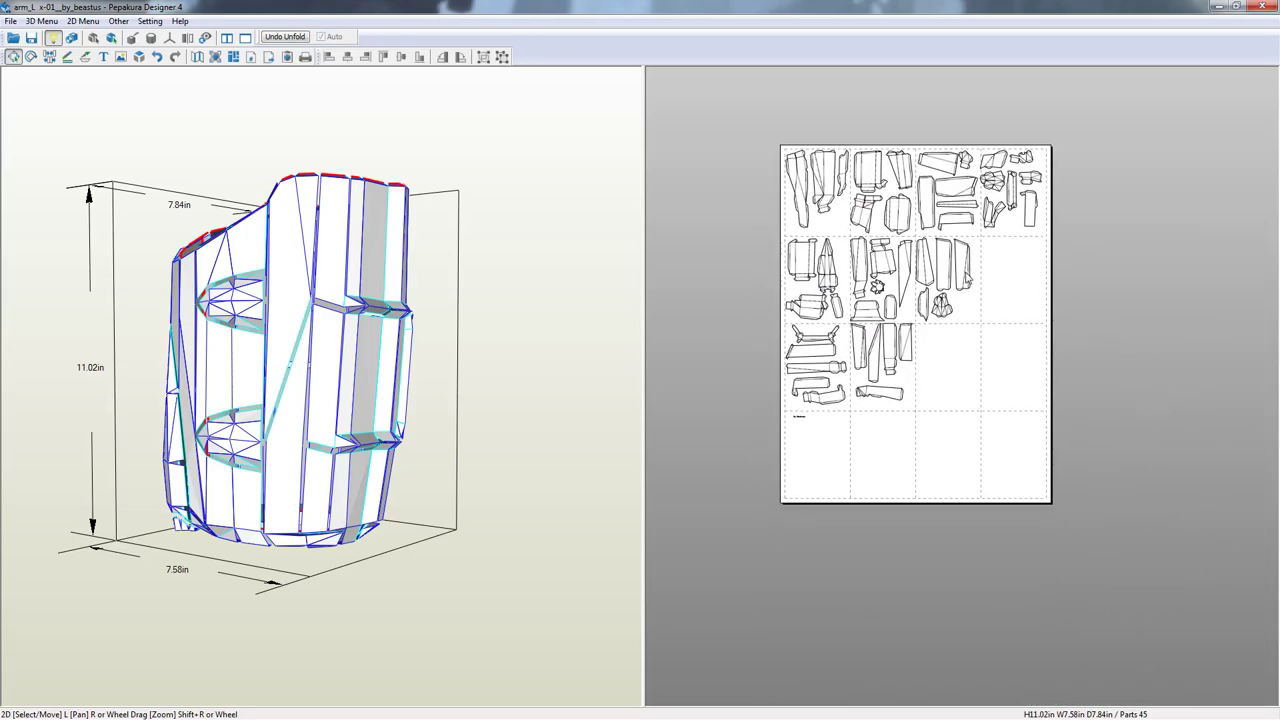
click(10, 21)
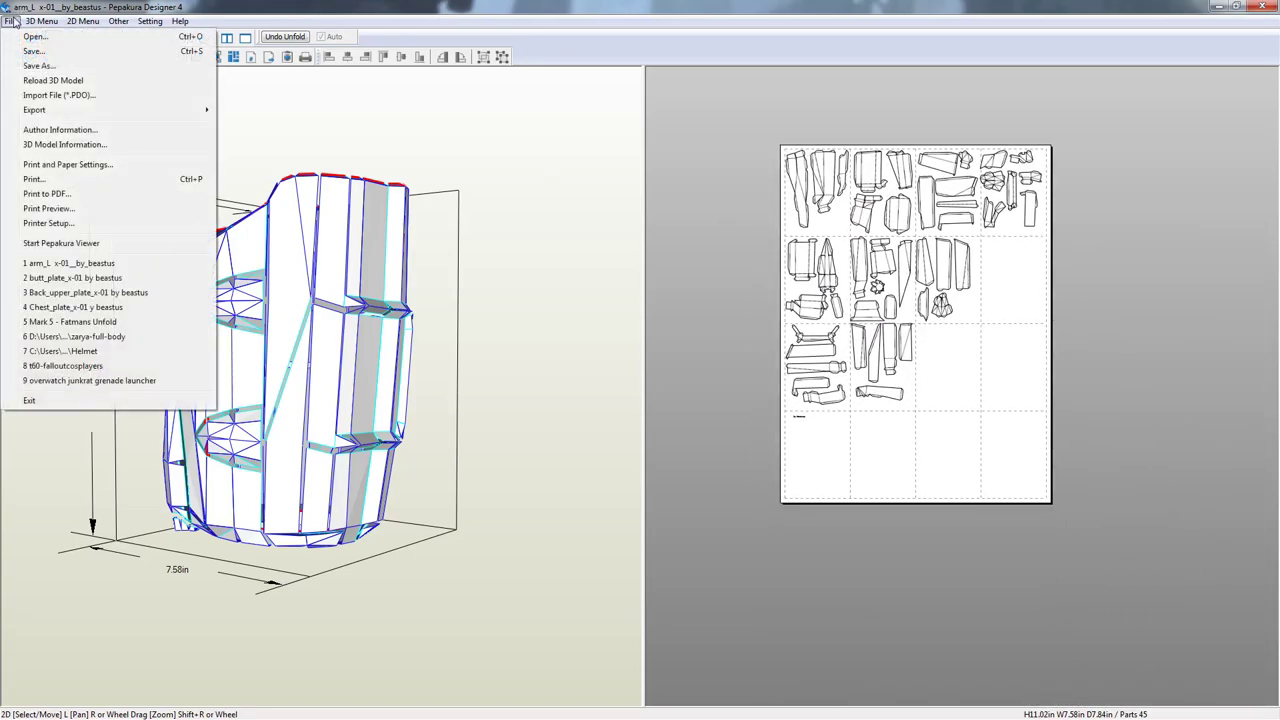
mouse_move(41, 21)
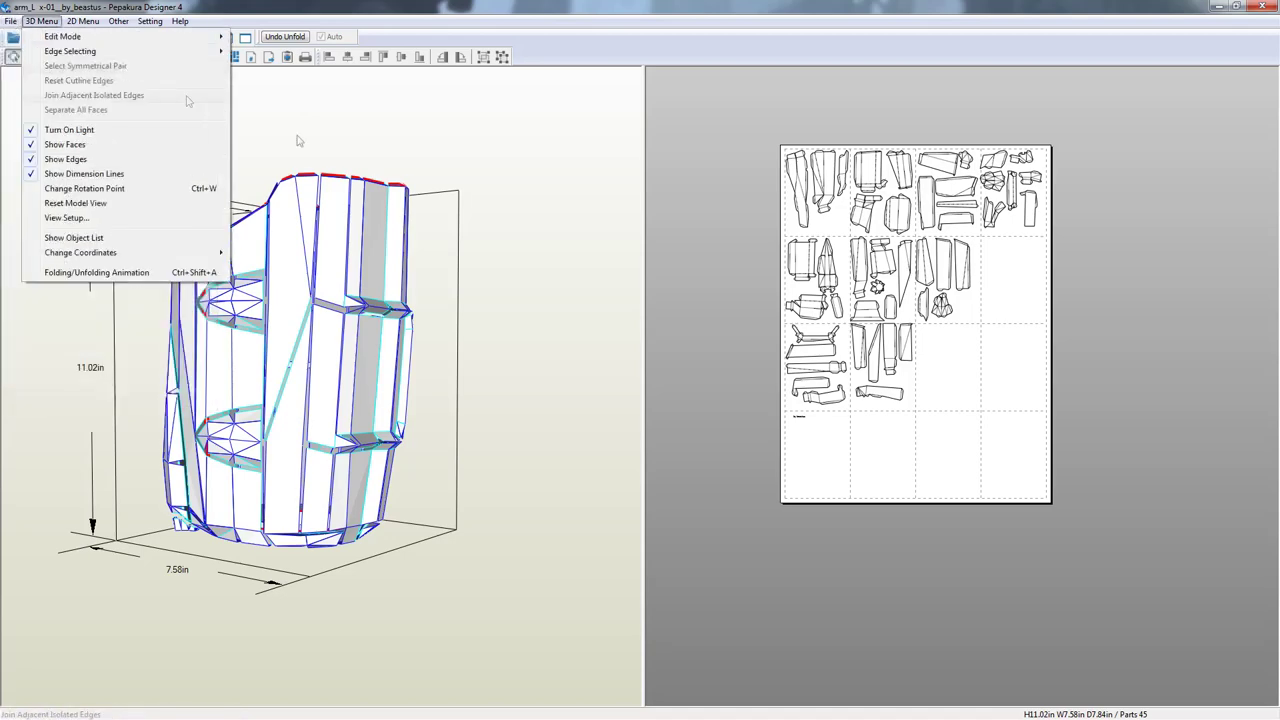
click(648, 292)
scroll(690, 282, down, 2)
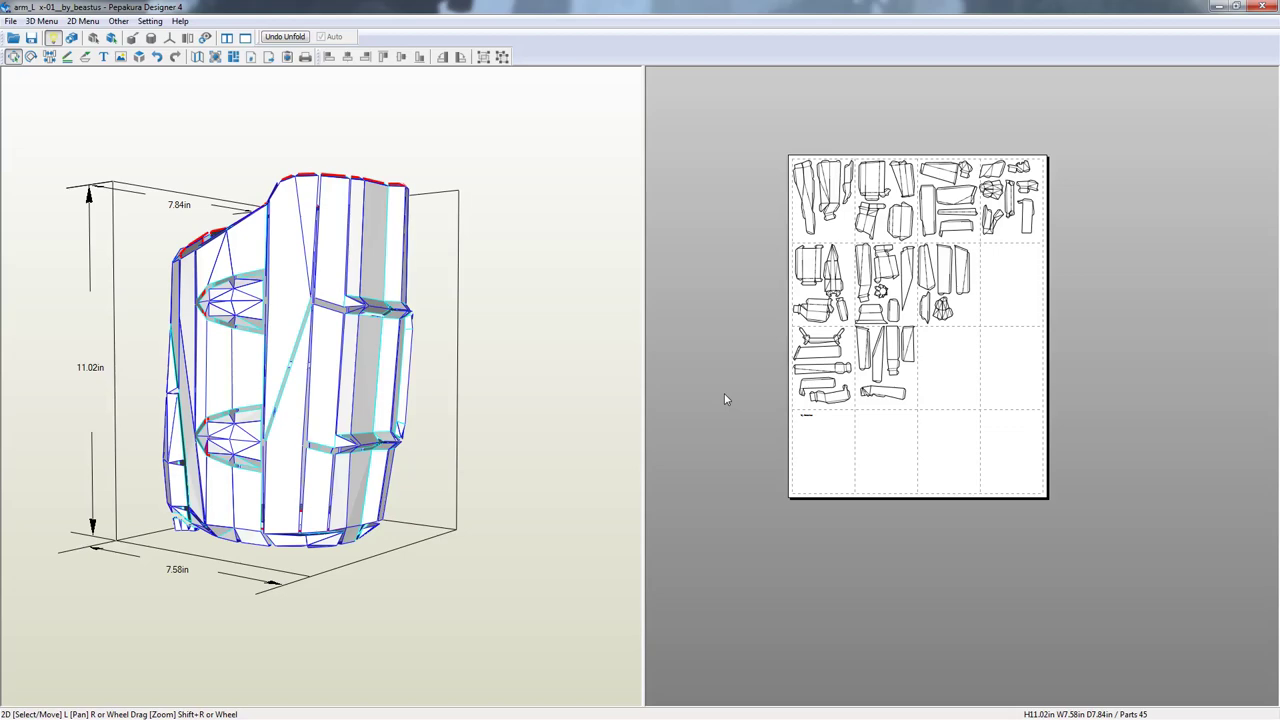
scroll(747, 305, down, 1)
scroll(800, 315, up, 8)
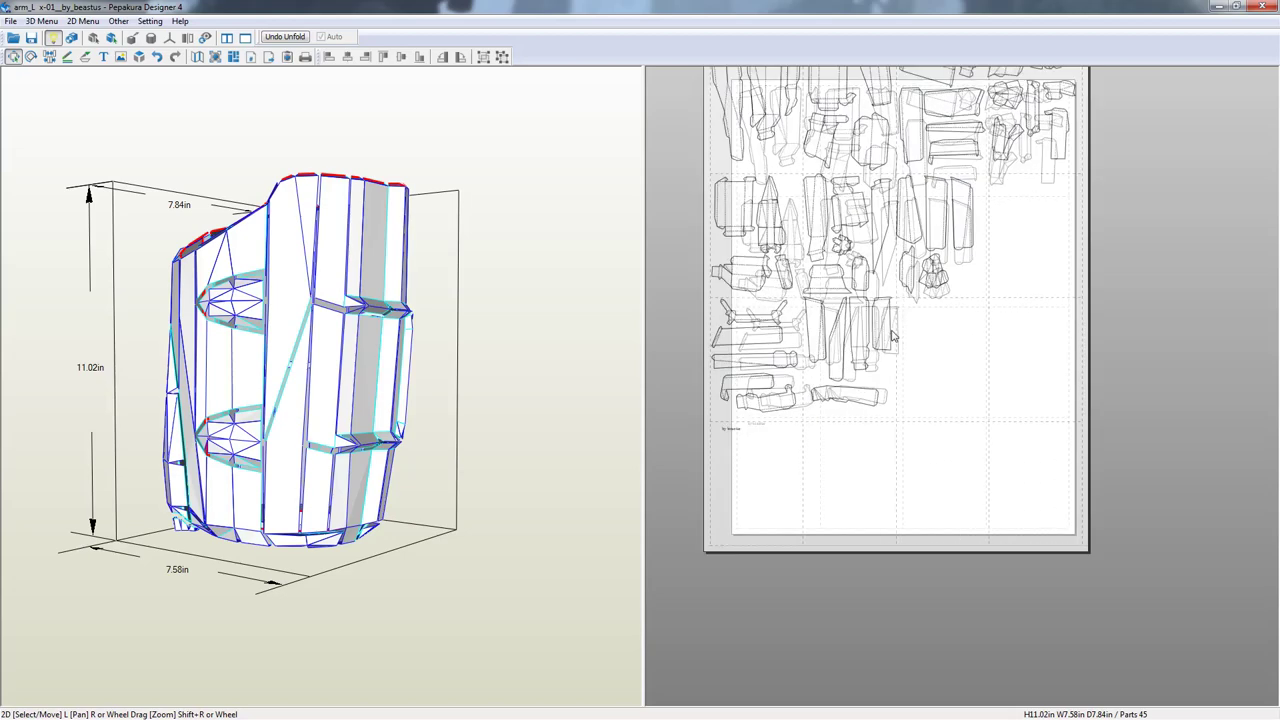
scroll(1037, 423, down, 10)
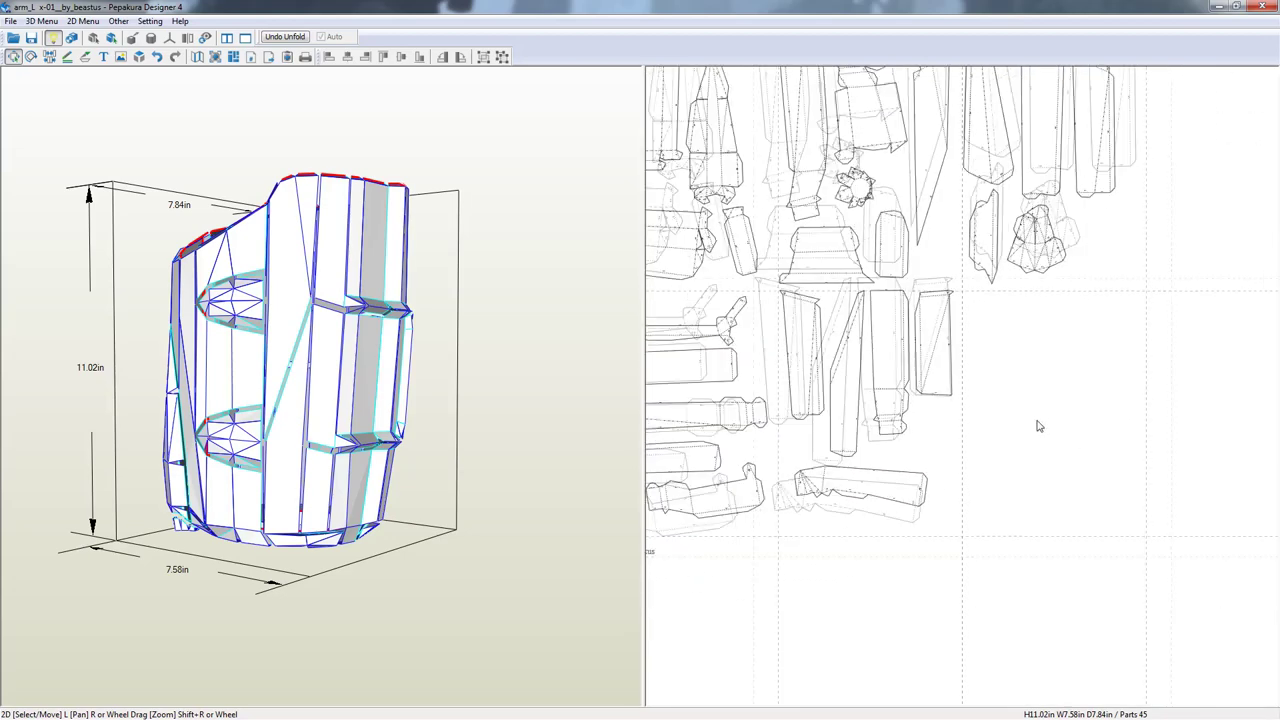
scroll(1039, 425, up, 2)
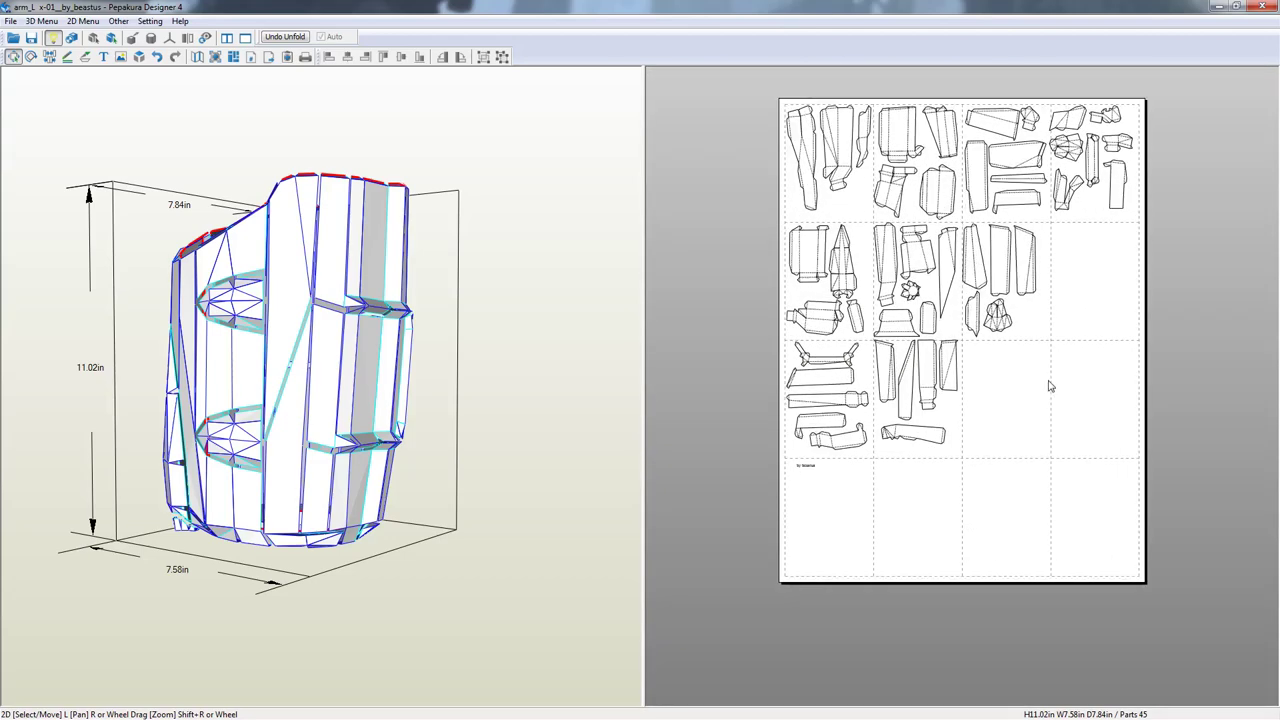
scroll(1066, 337, up, 2)
scroll(1034, 343, down, 3)
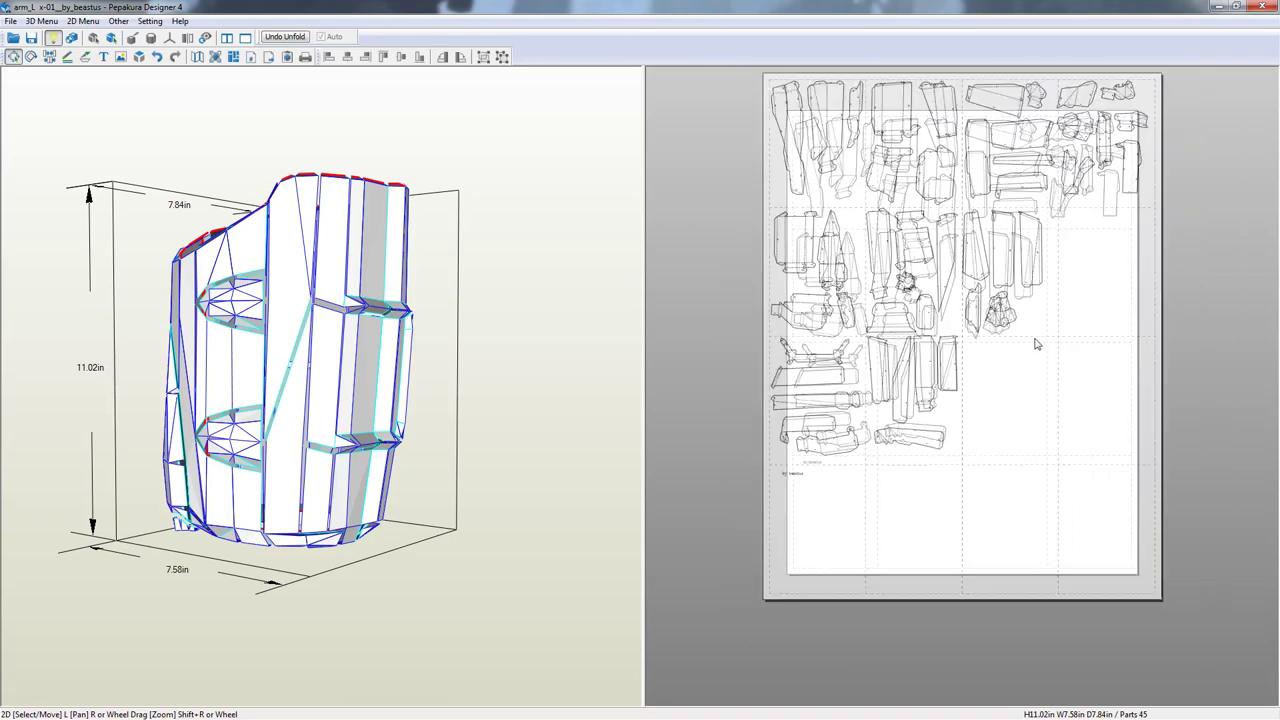